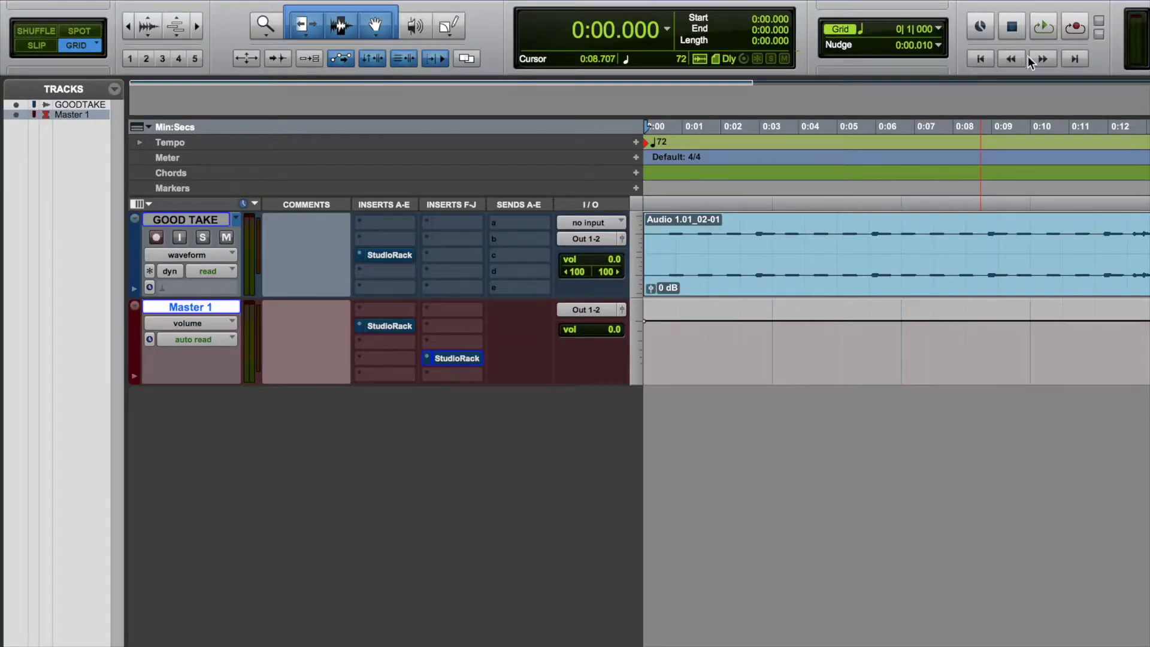
Open the GOOD TAKE track's StudioRack chain and audition the track from a set start point
left_click(382, 255, "ctrl+super")
left_click(382, 326, "ctrl+super")
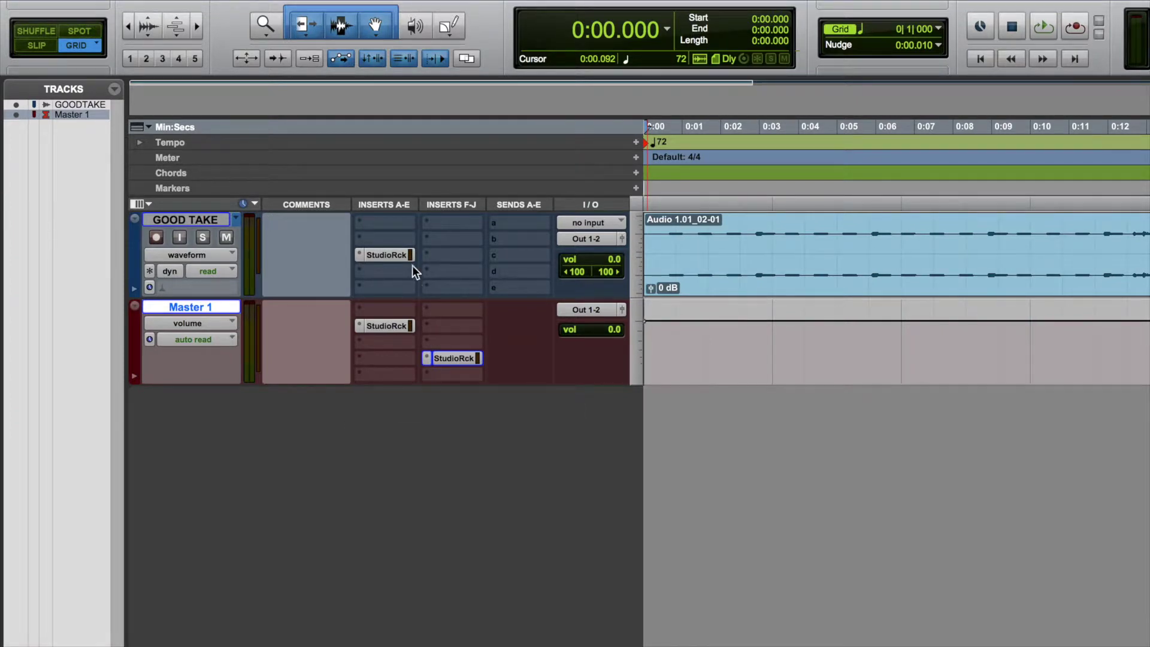
left_click(380, 257)
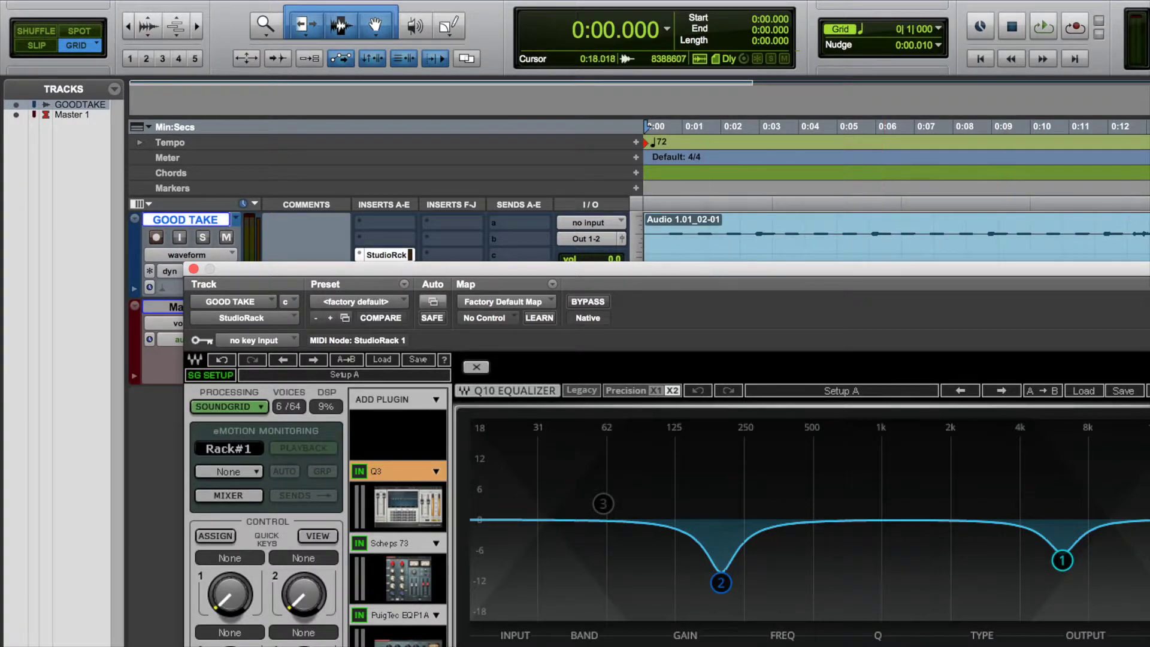
left_click(1147, 237)
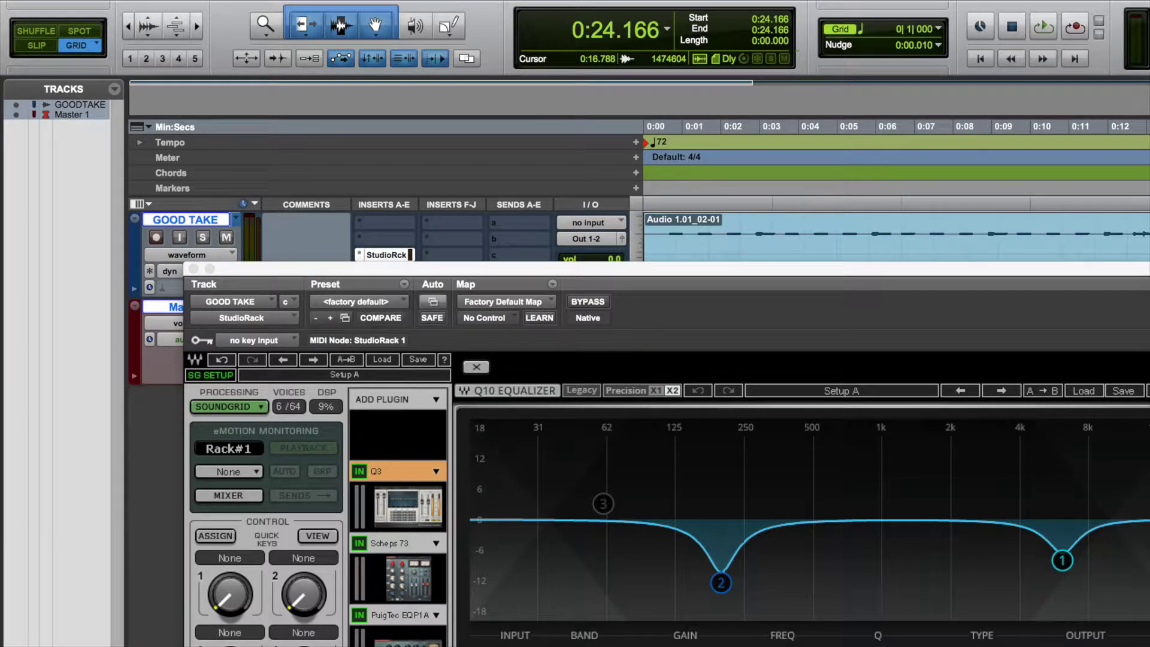
key("space")
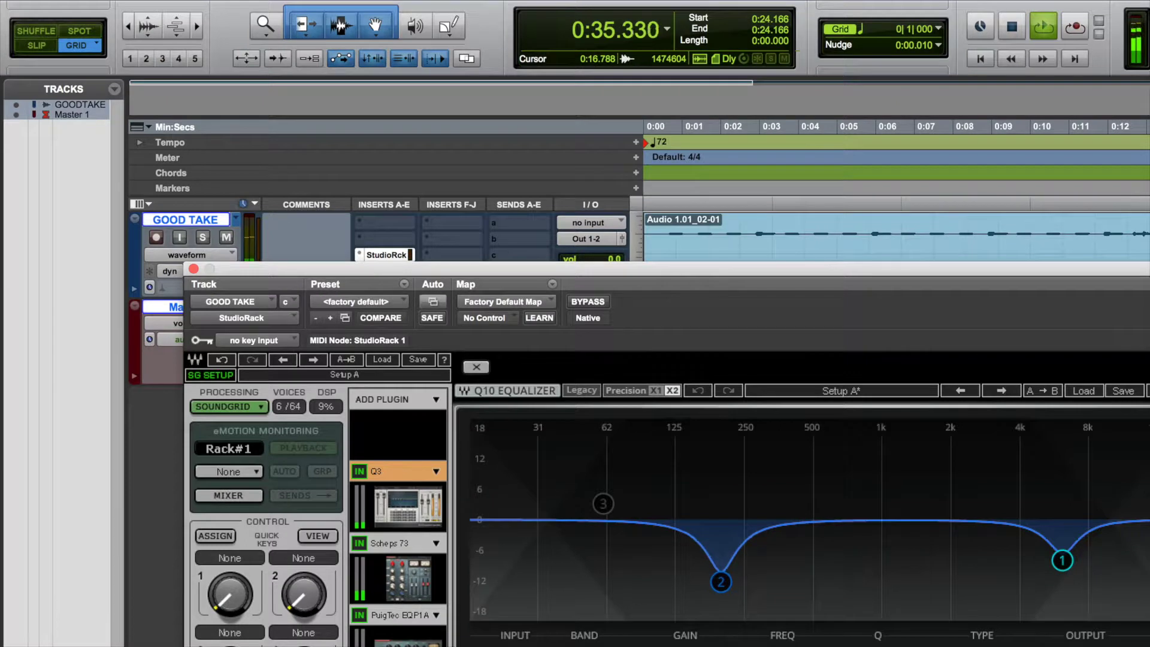
key("space")
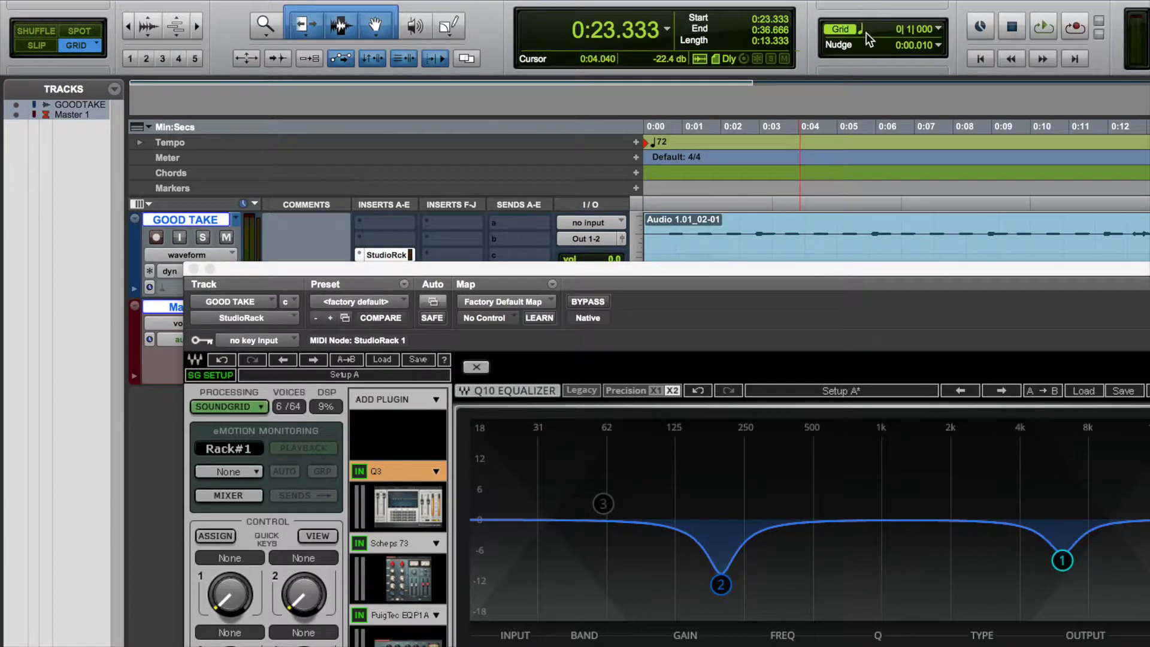
Set the grid to 1 bar, then raise Q10 band 1 and pull it back down during looped playback
left_click(867, 34)
left_click(901, 18)
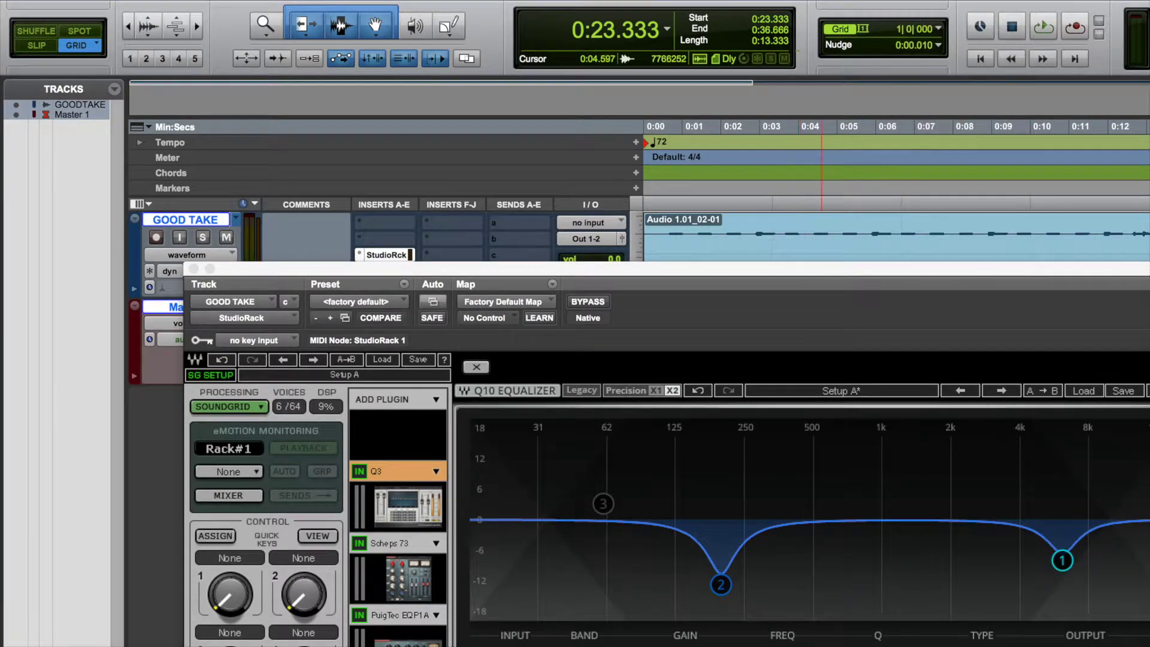
key("space")
left_click_drag(1062, 560, 1062, 422)
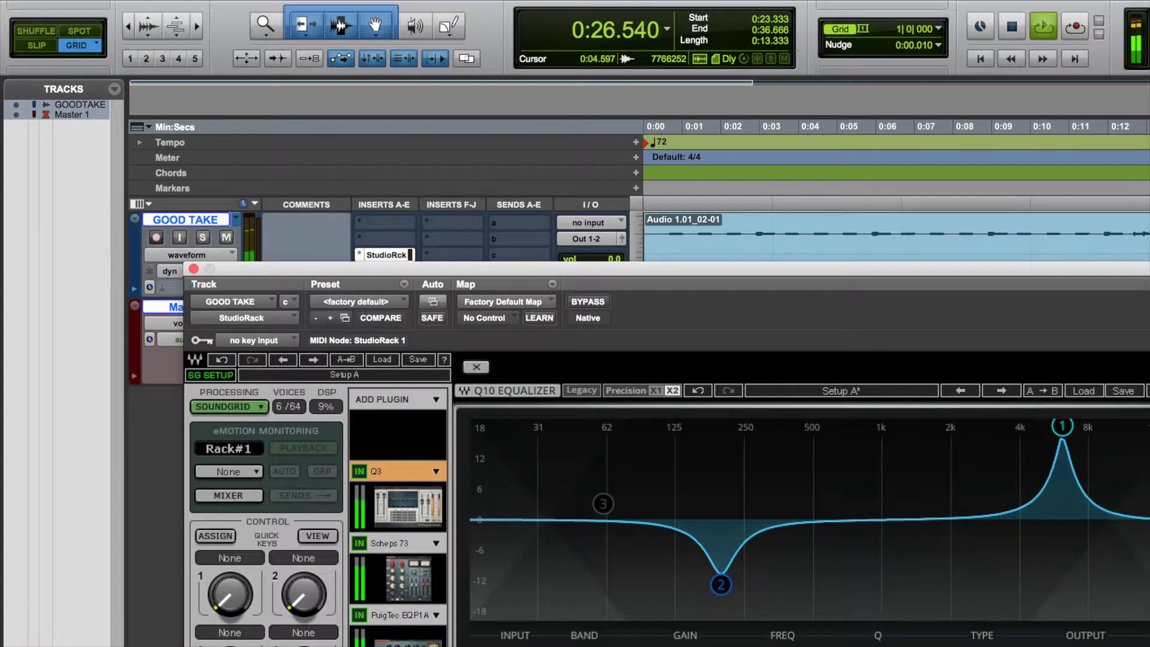
left_click_drag(1062, 427, 1062, 566)
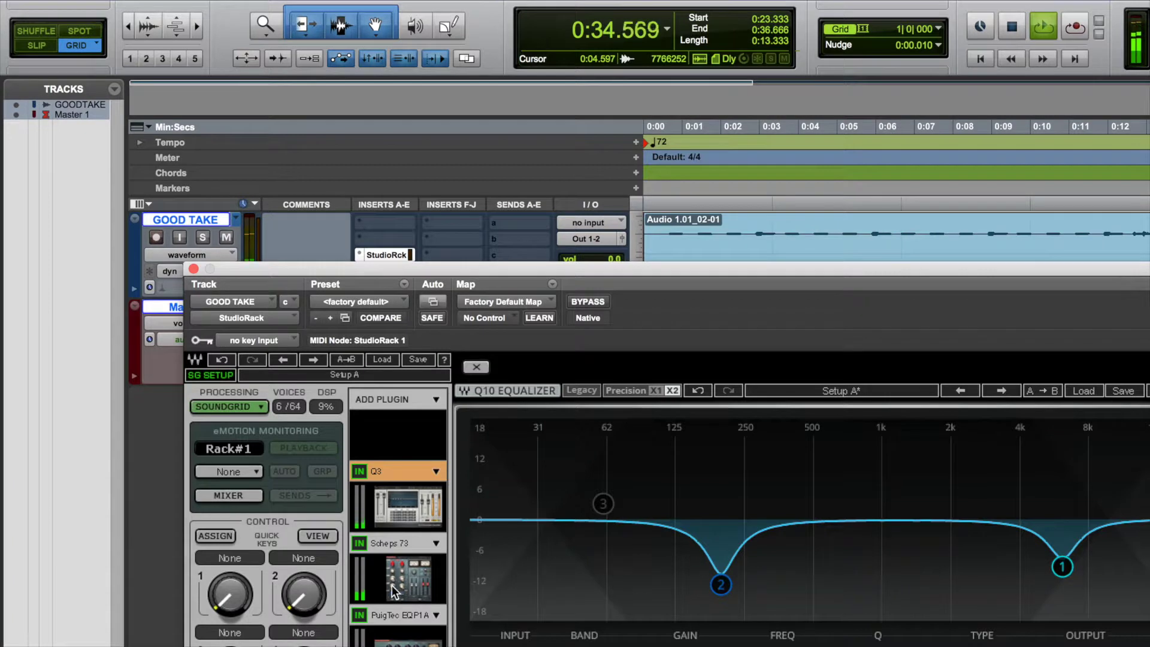
key("space")
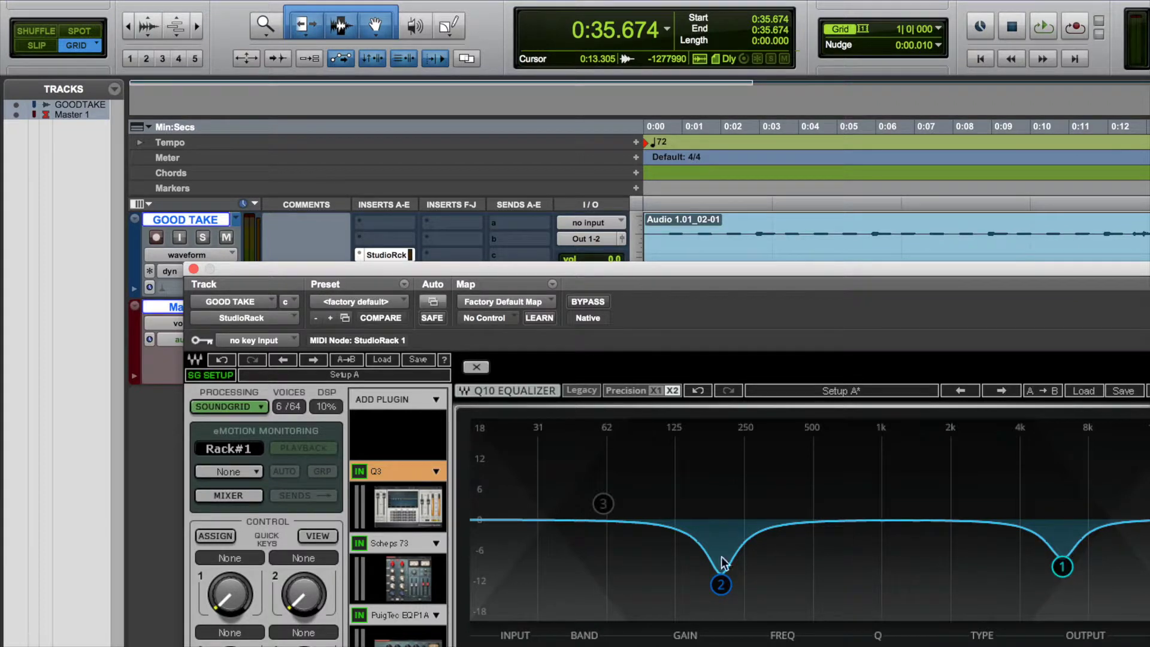
Show Scheps 73 in the rack, audition it, and trim the left 12 kHz high band to -2.0
left_click(413, 581)
left_click_drag(517, 266, 488, 257)
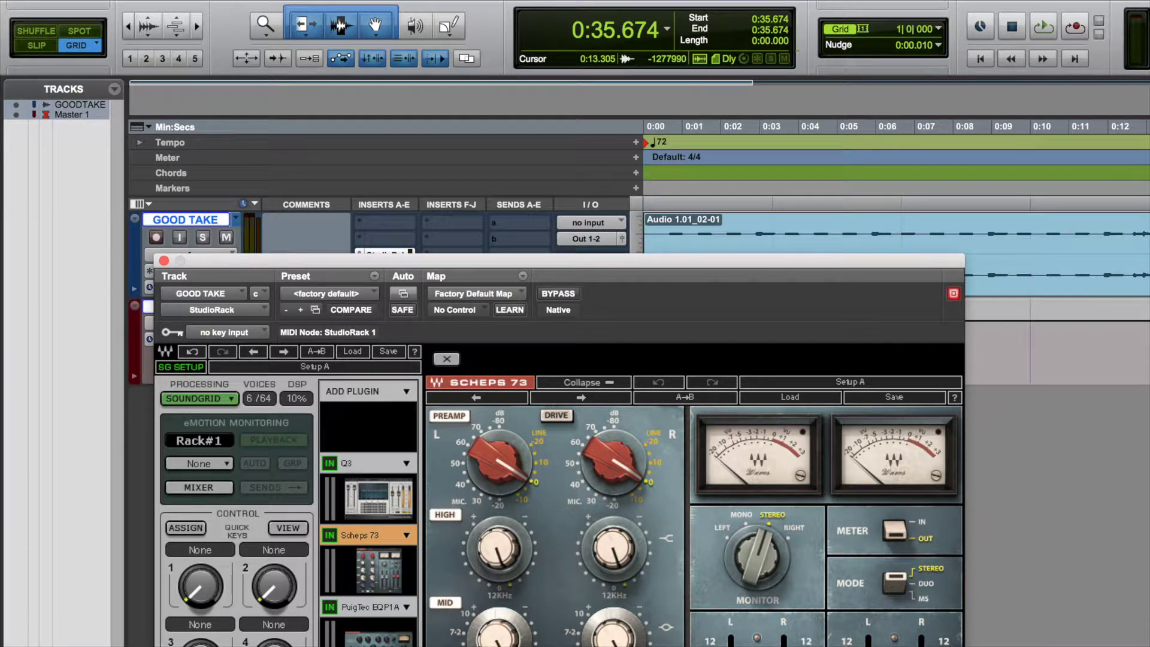
key("space")
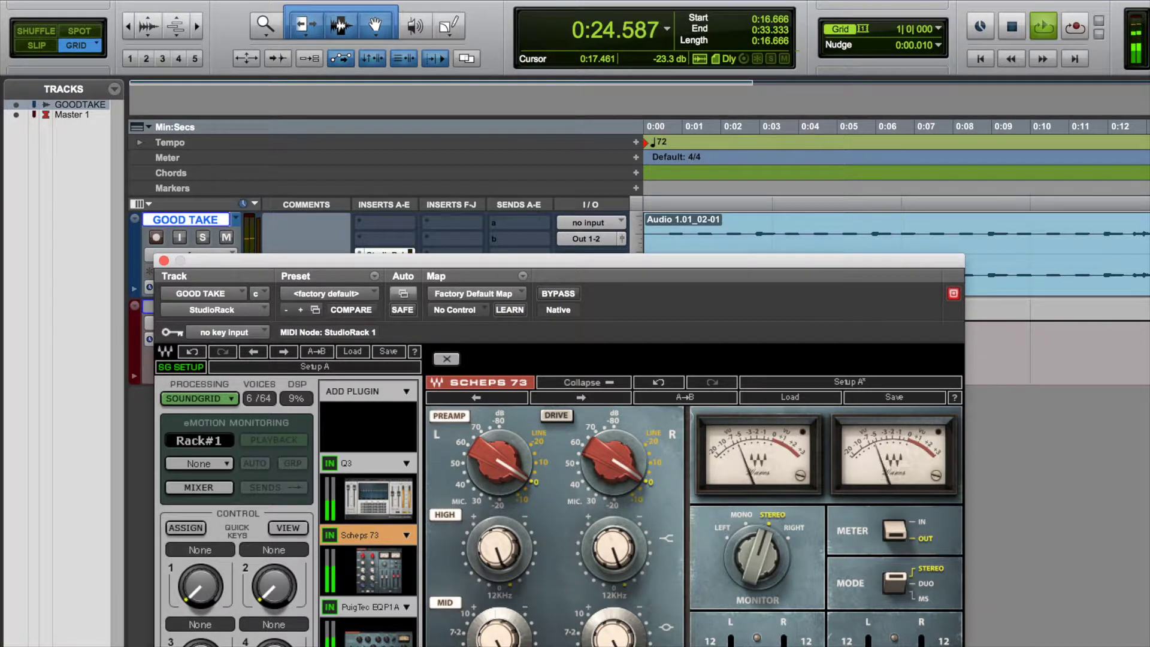
key("space")
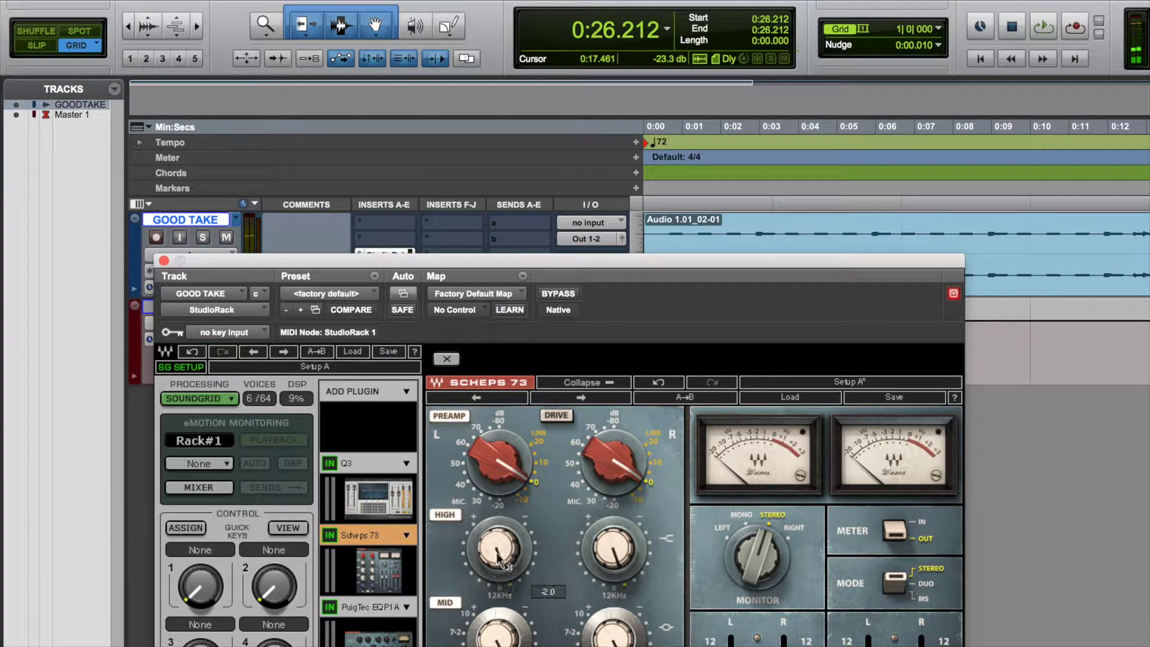
left_click_drag(501, 566, 502, 563)
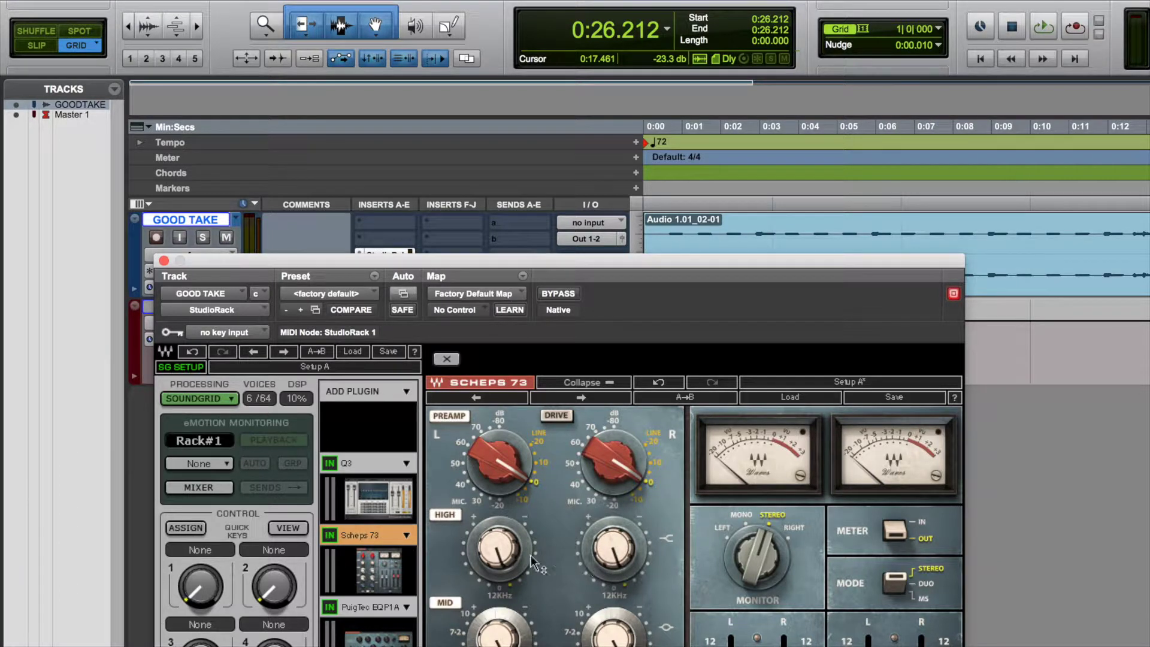
mouse_move(512, 574)
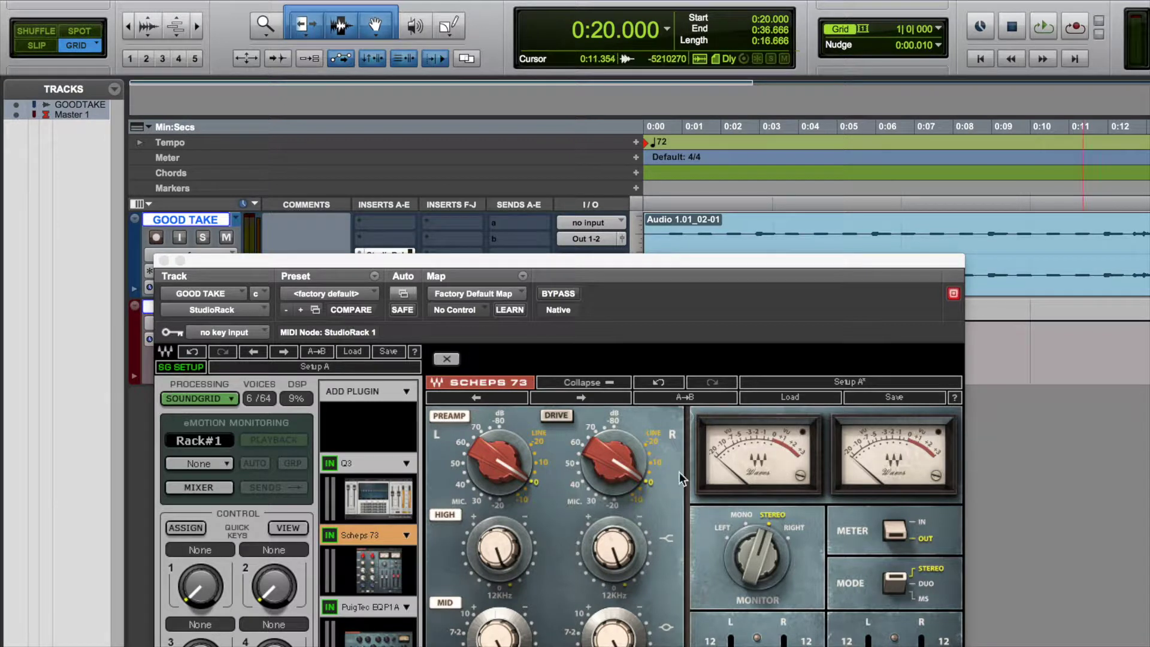
key("space")
left_click(498, 629)
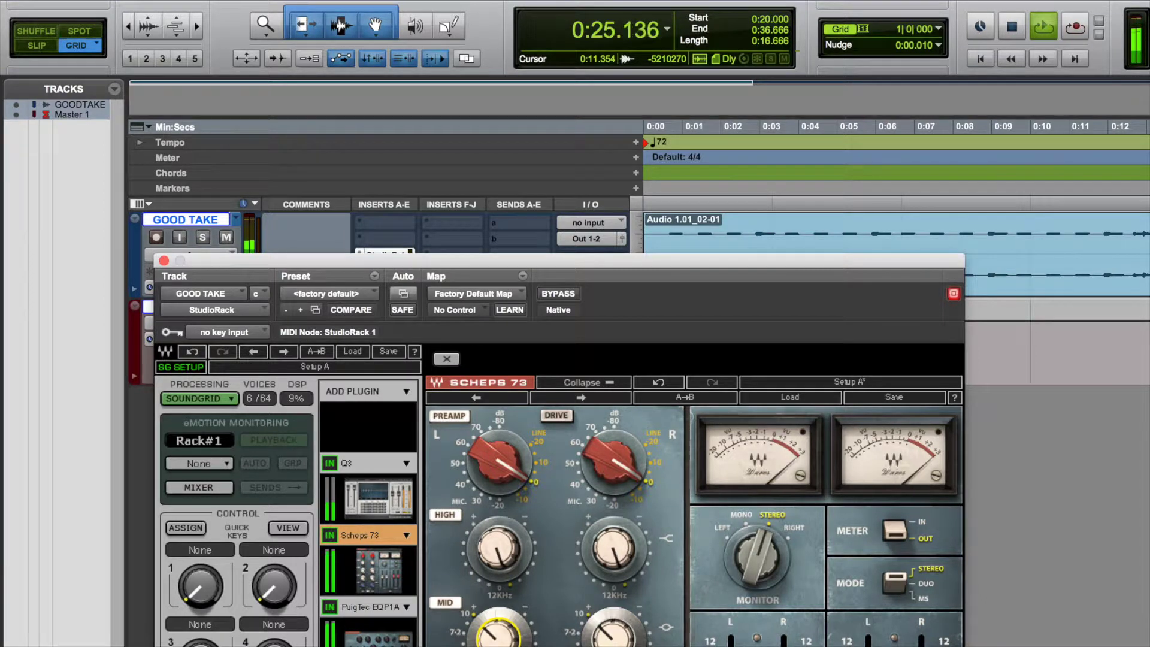
key("space")
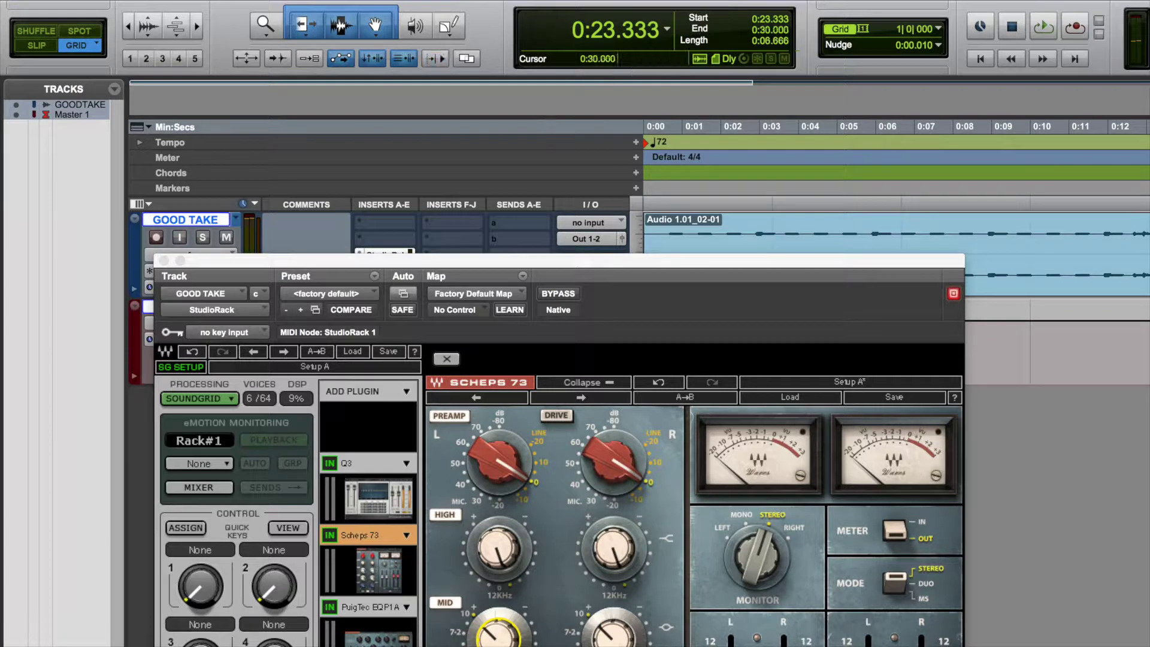
key("ctrl+n")
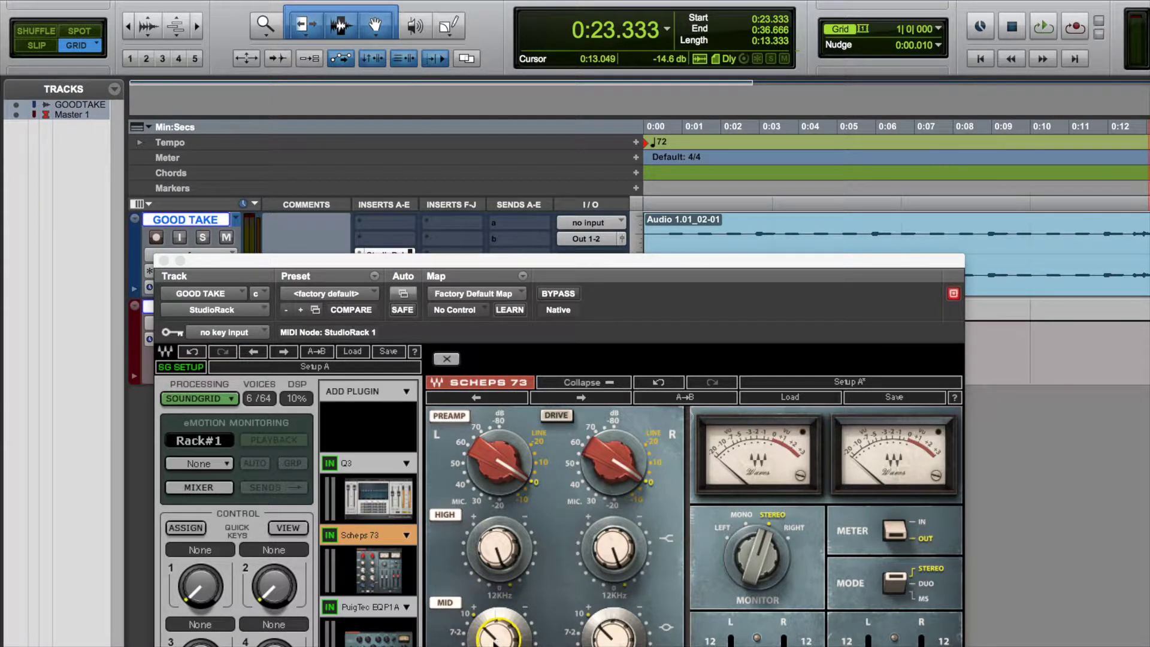
key("space")
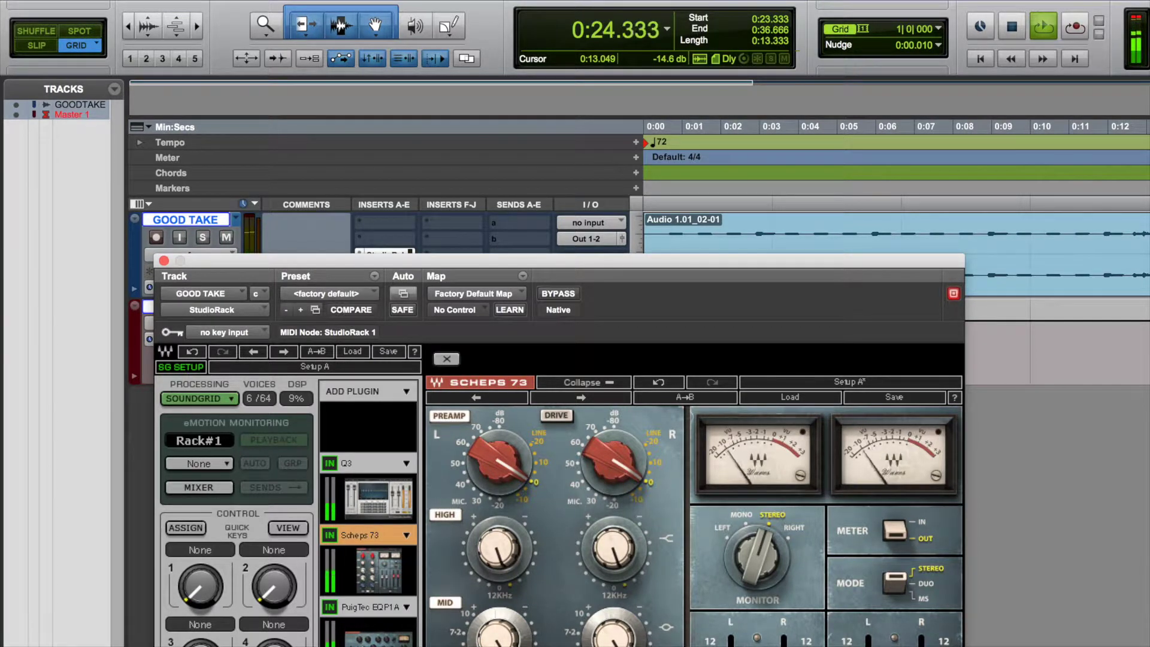
key("space")
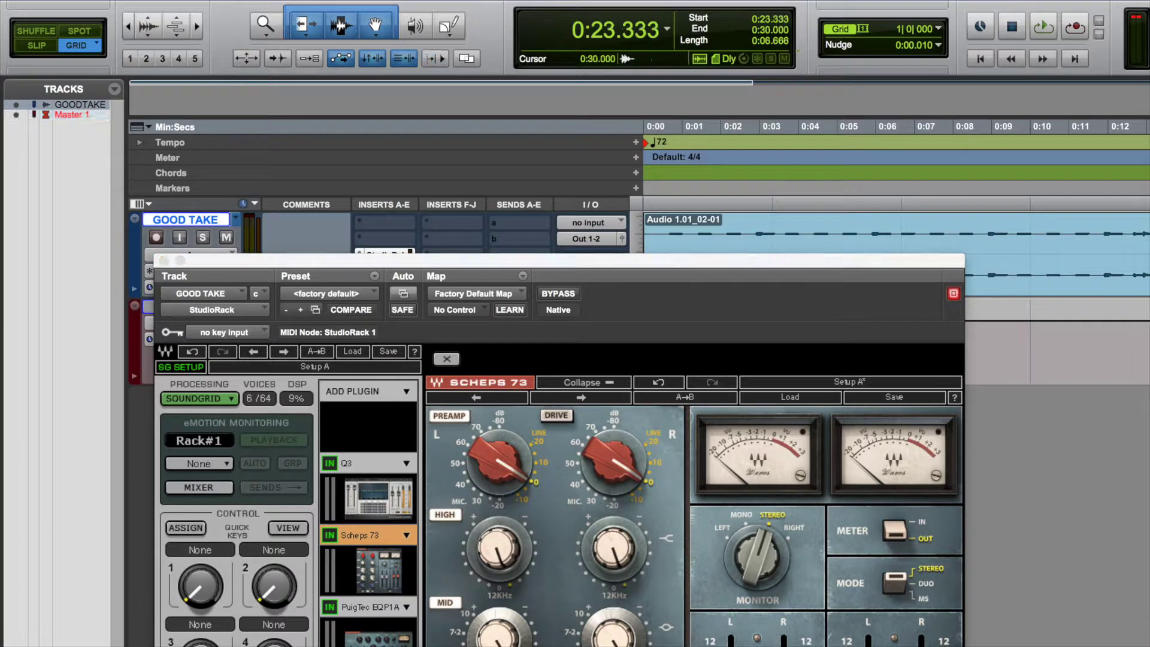
key("super+alt+Tab")
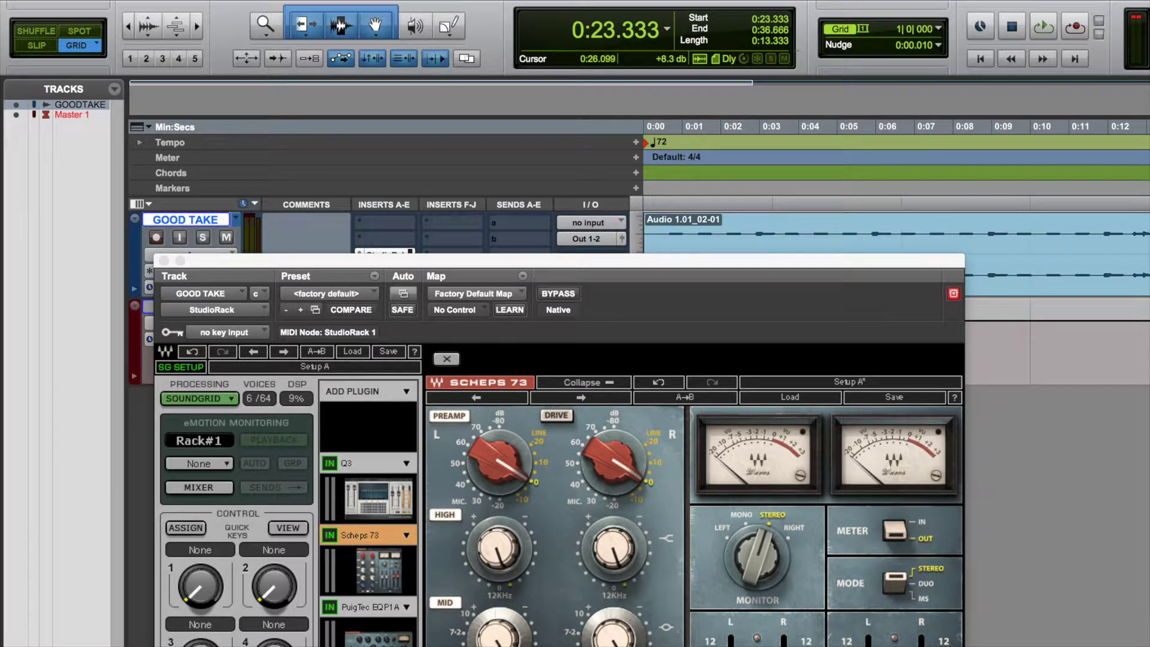
key("space")
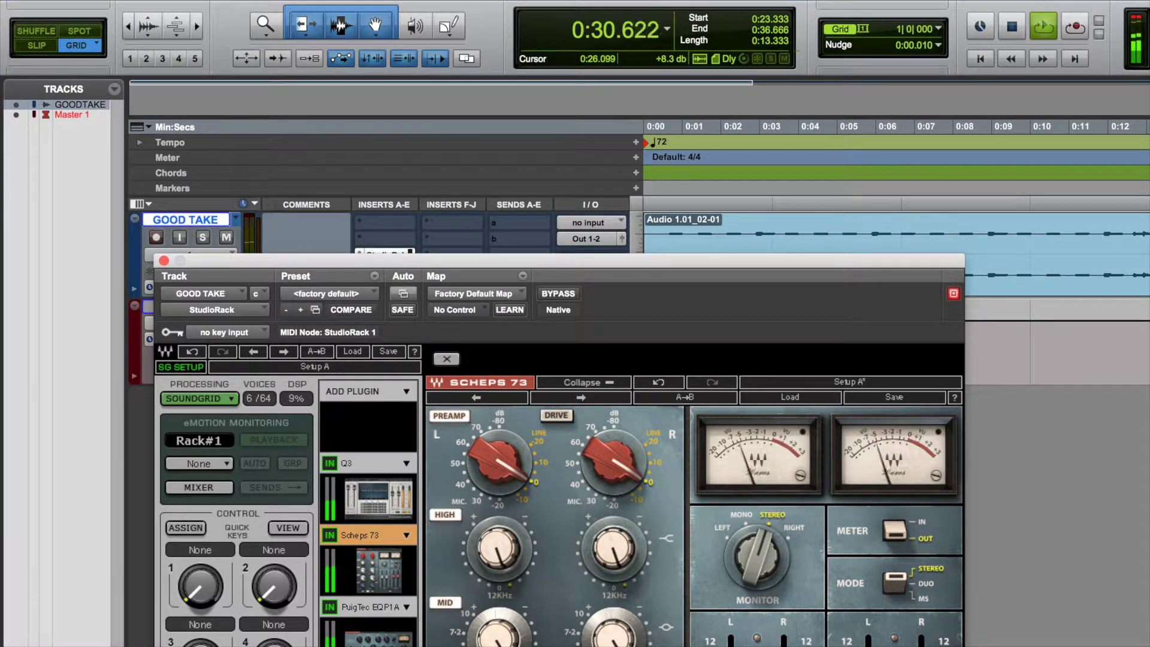
key("space")
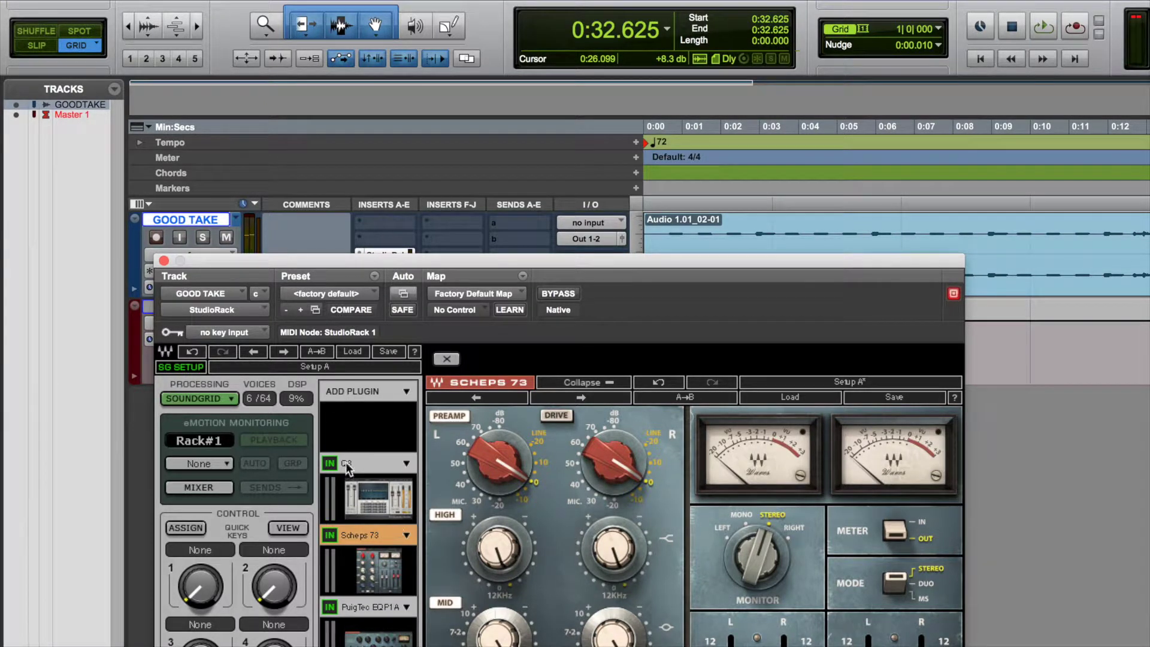
Select Master 1 and play, raising the Pultec EQ BOOST knob to about 8
left_click_drag(357, 265, 399, 487)
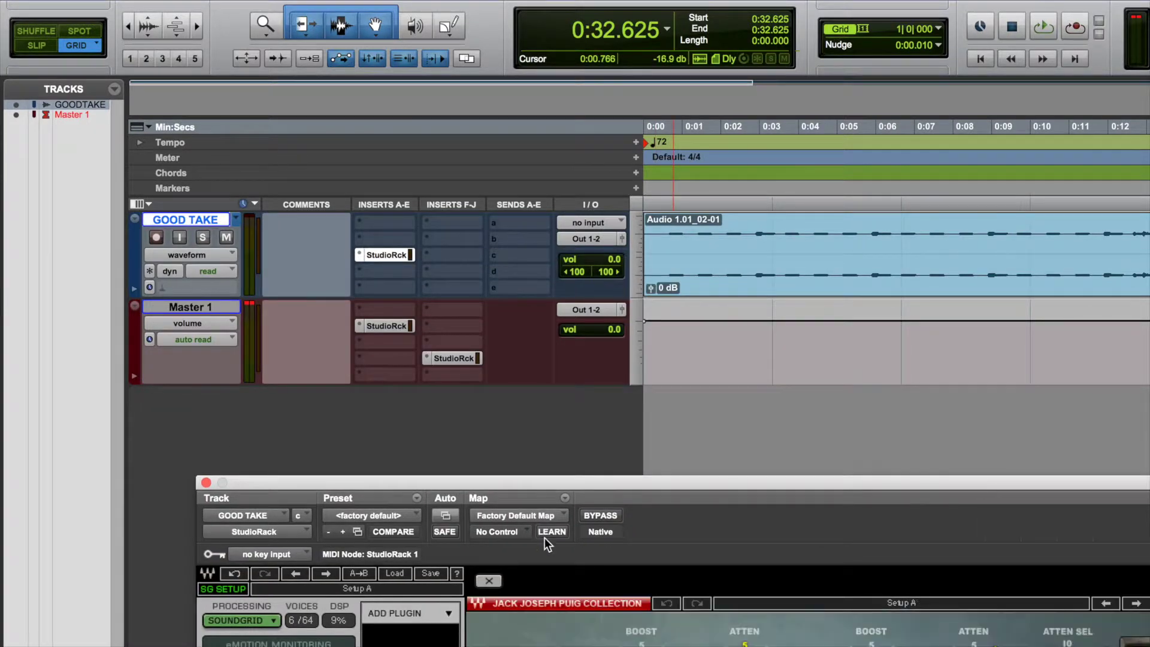
left_click_drag(511, 479, 442, 432)
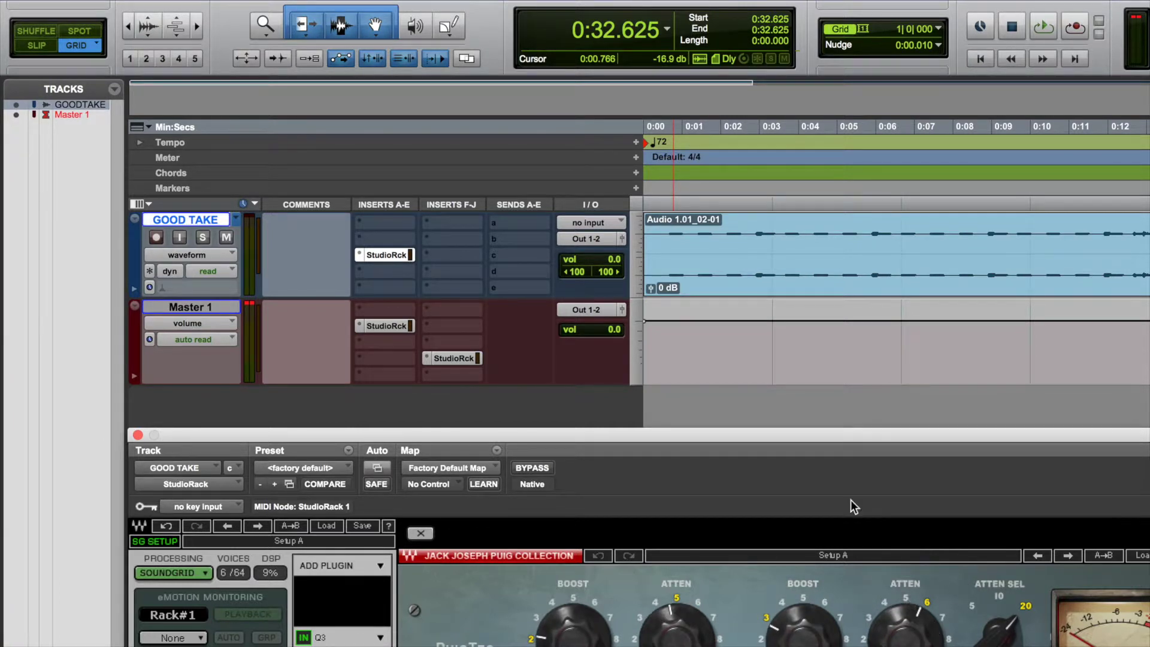
left_click(1149, 342)
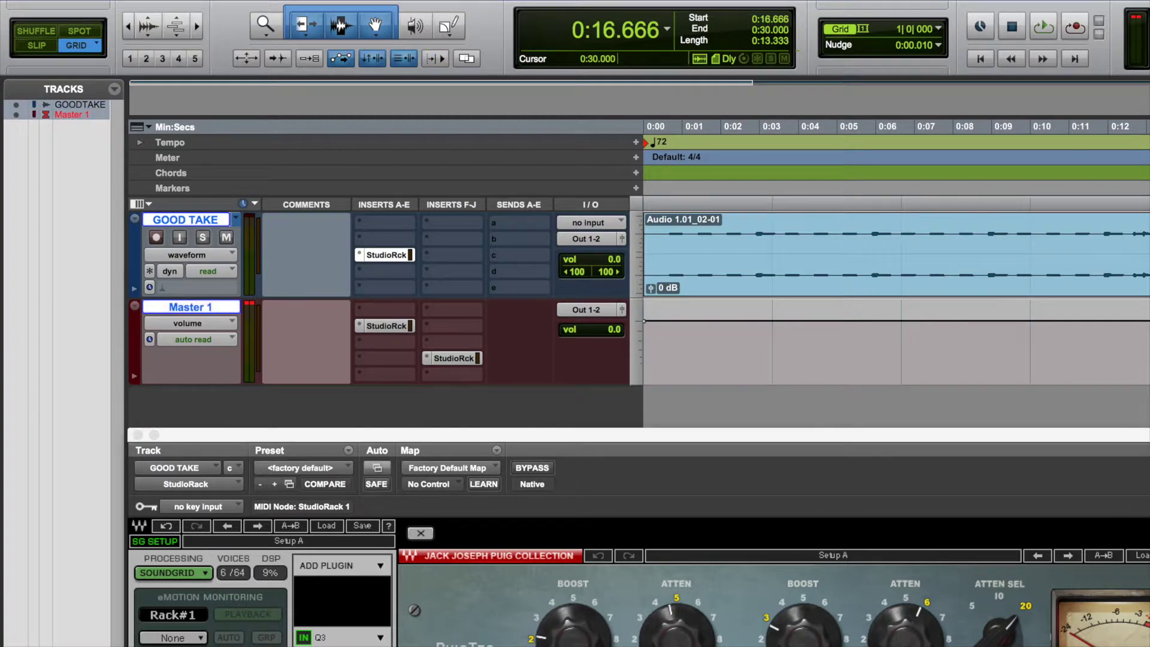
key("space")
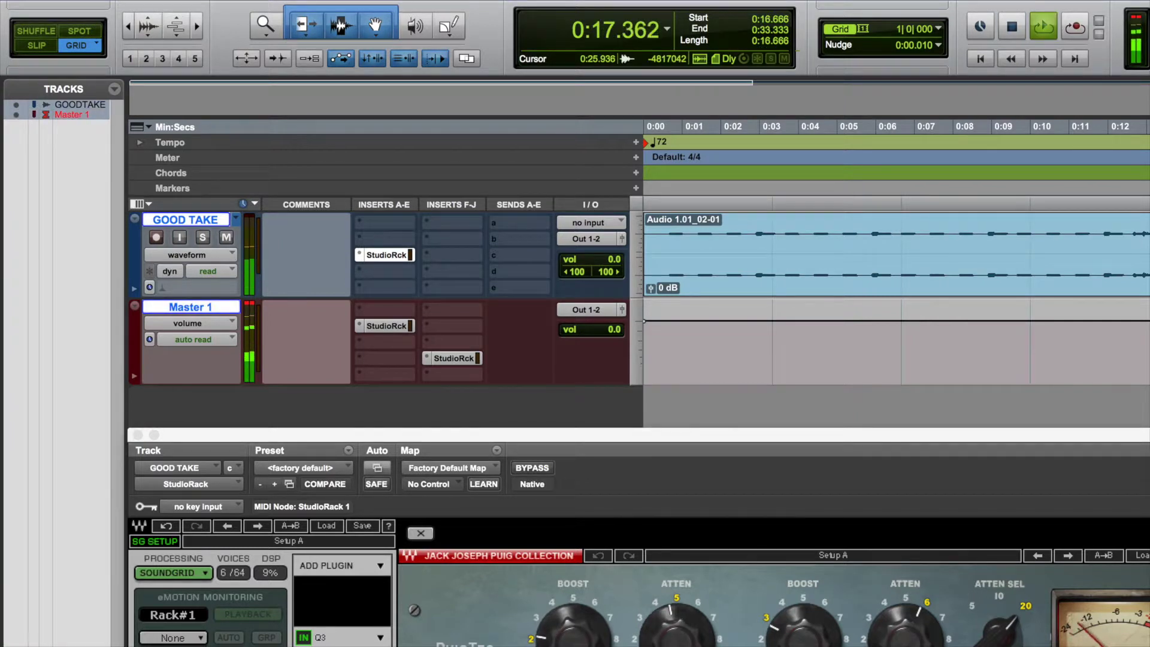
left_click(802, 623)
mouse_move(803, 623)
left_mouse_down()
mouse_move(802, 599)
mouse_move(792, 642)
left_mouse_up()
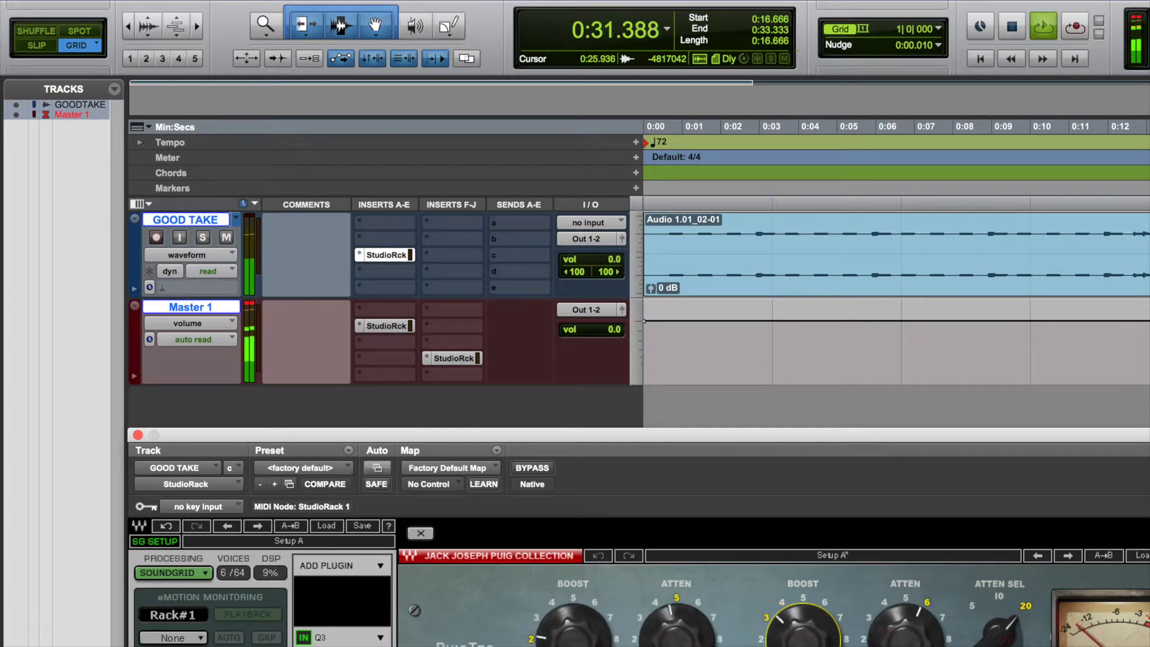
key("space")
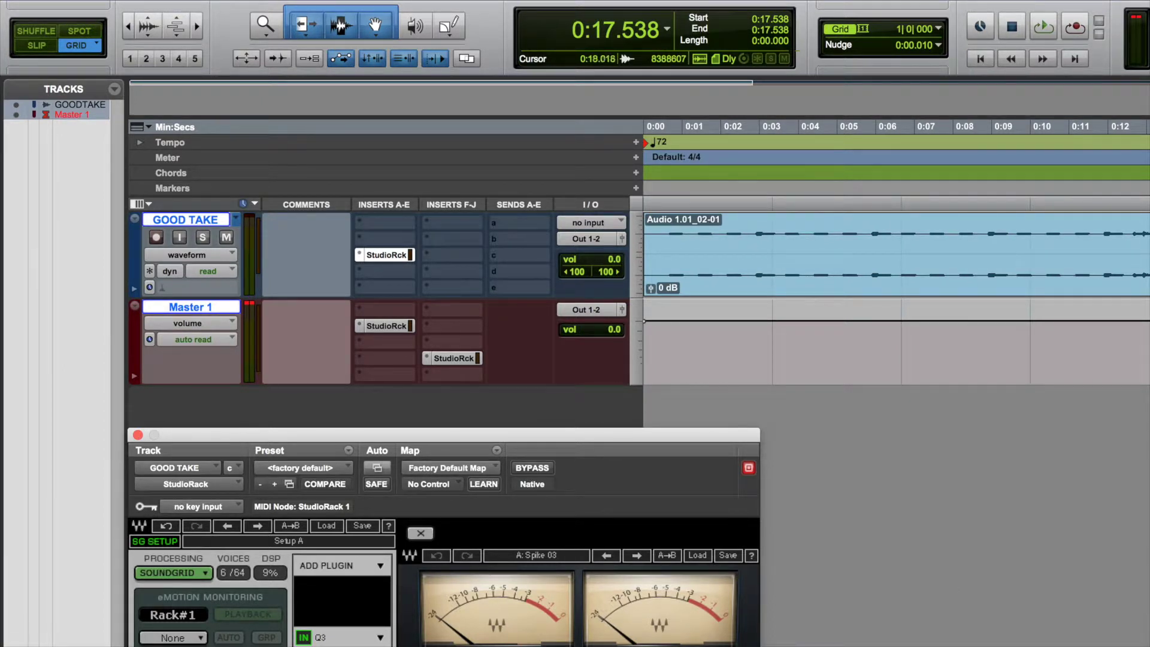
Audition the 0:23.333–0:33.333 passage several times, then close the StudioRack window
key("space")
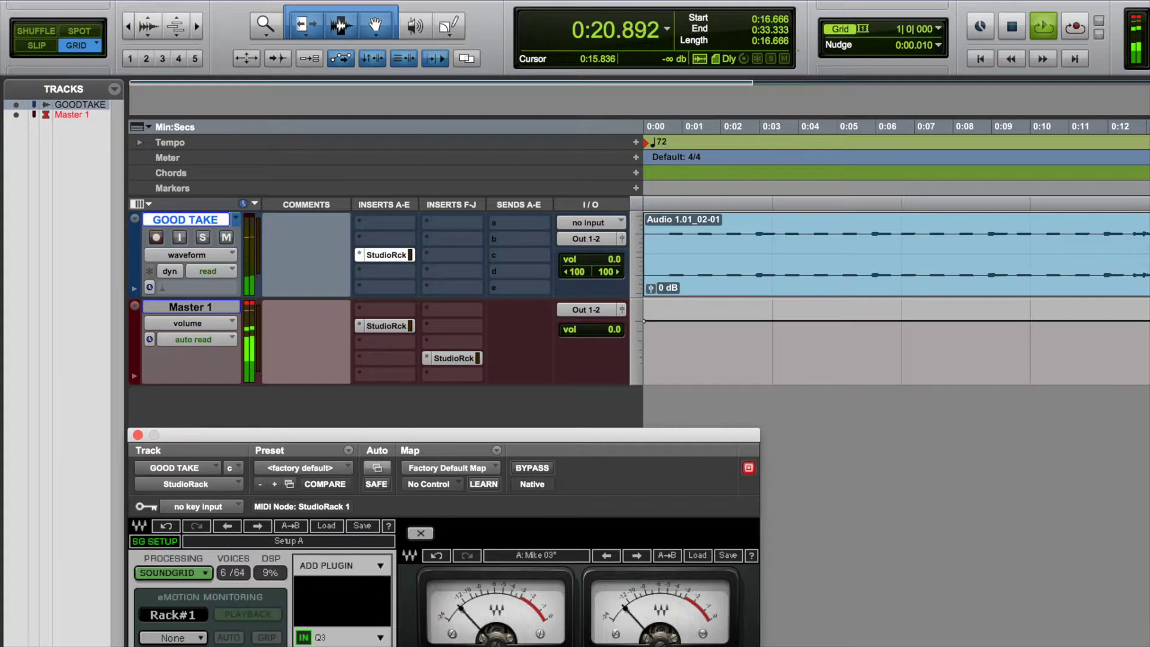
key("space")
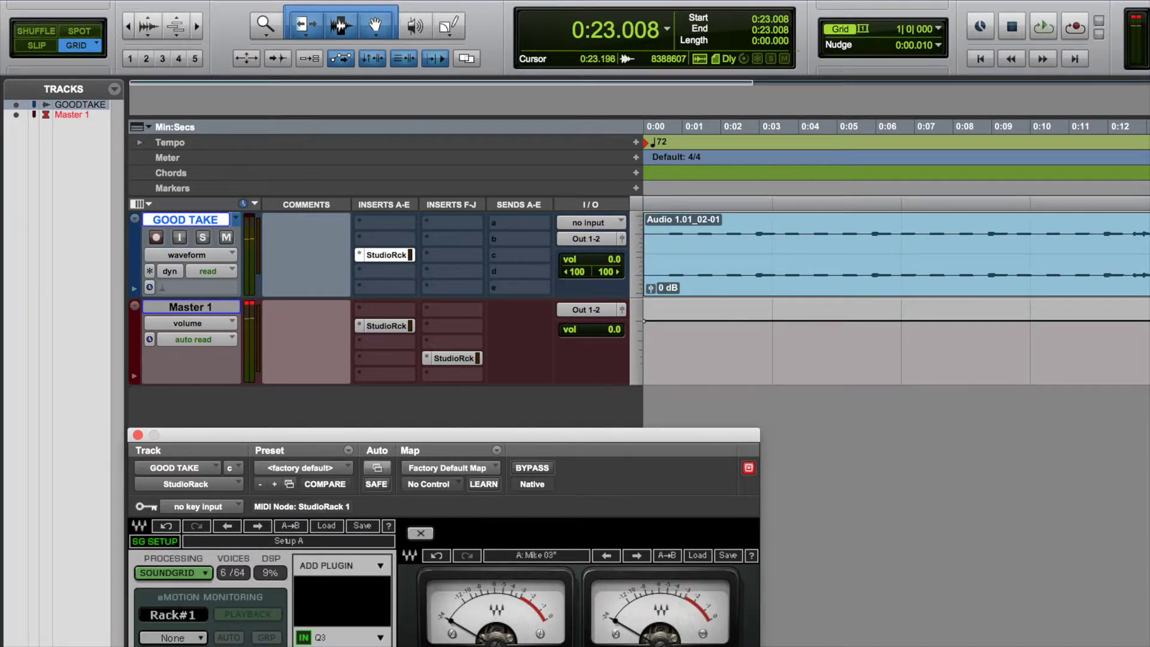
left_click(898, 347)
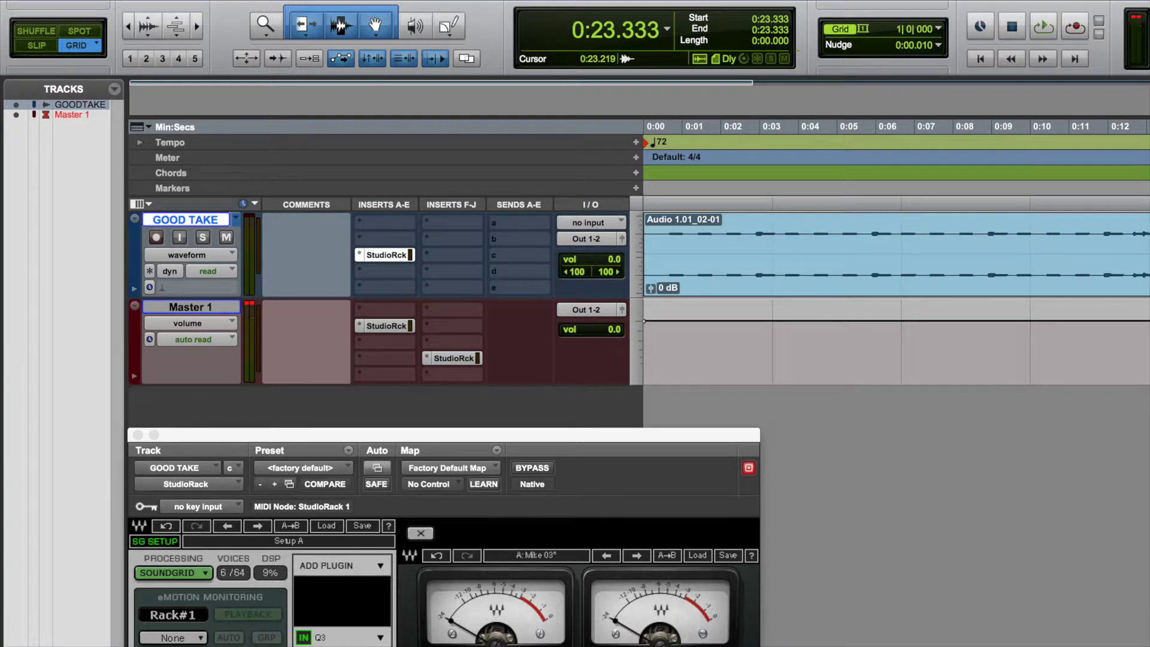
key("space")
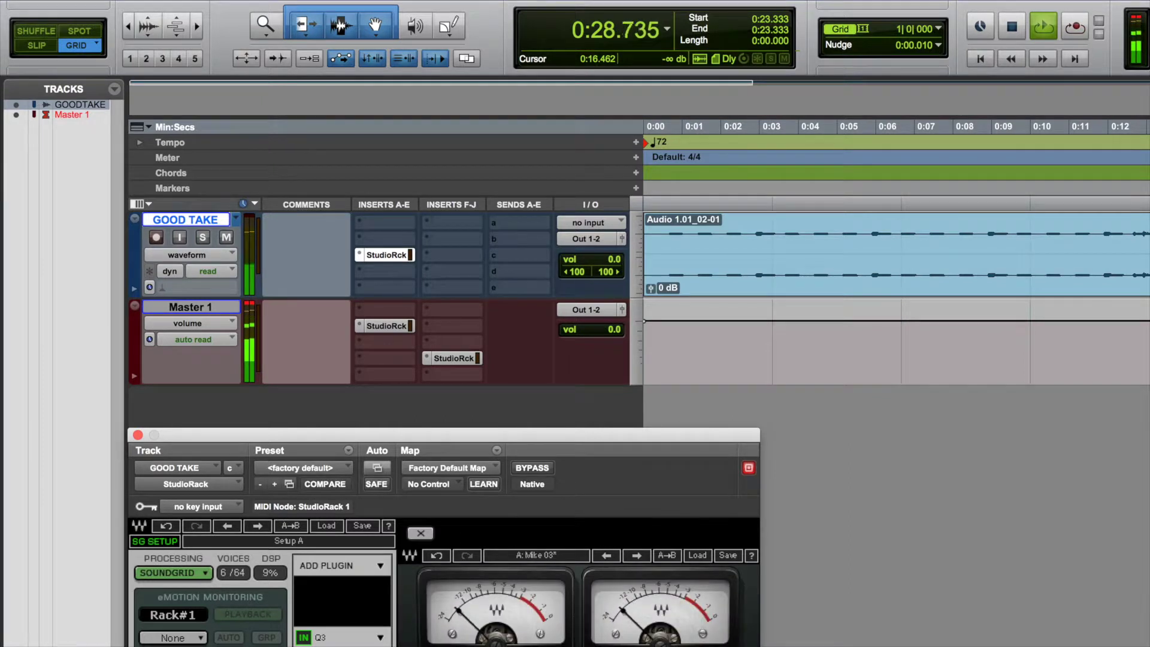
key("space")
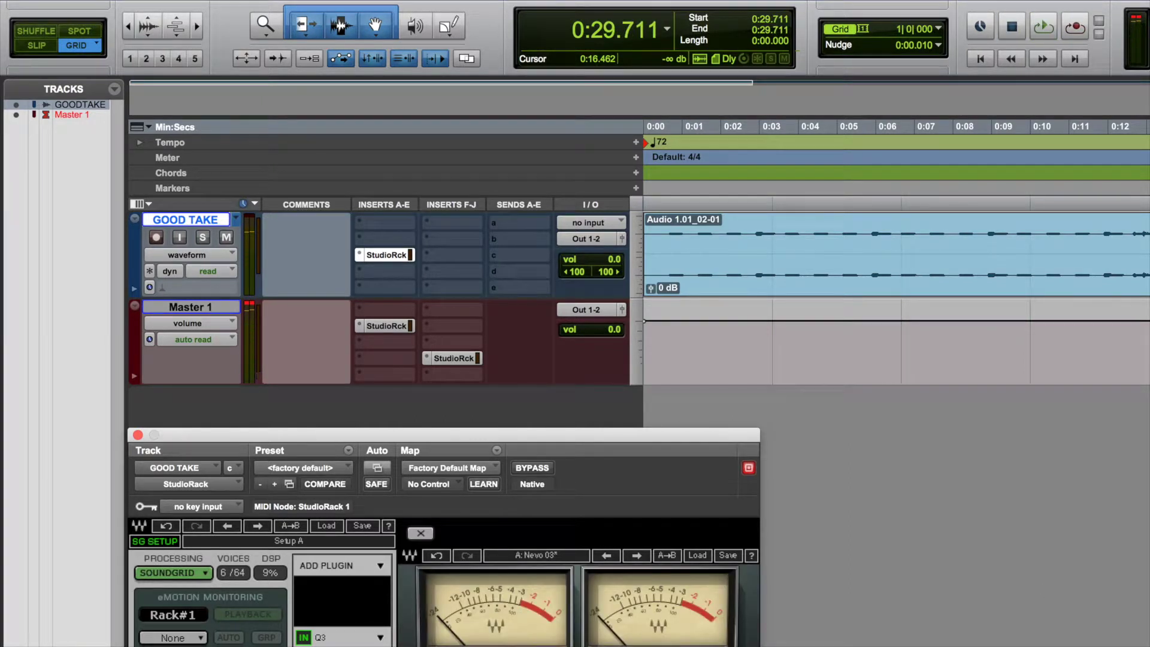
left_click(191, 307)
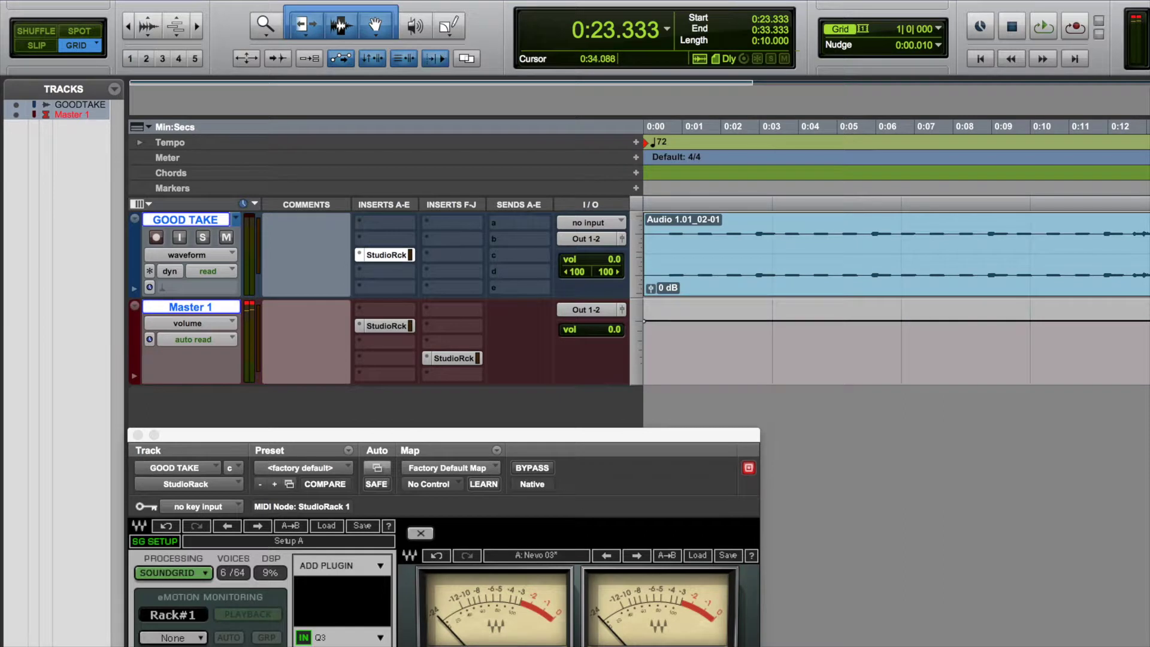
key("space")
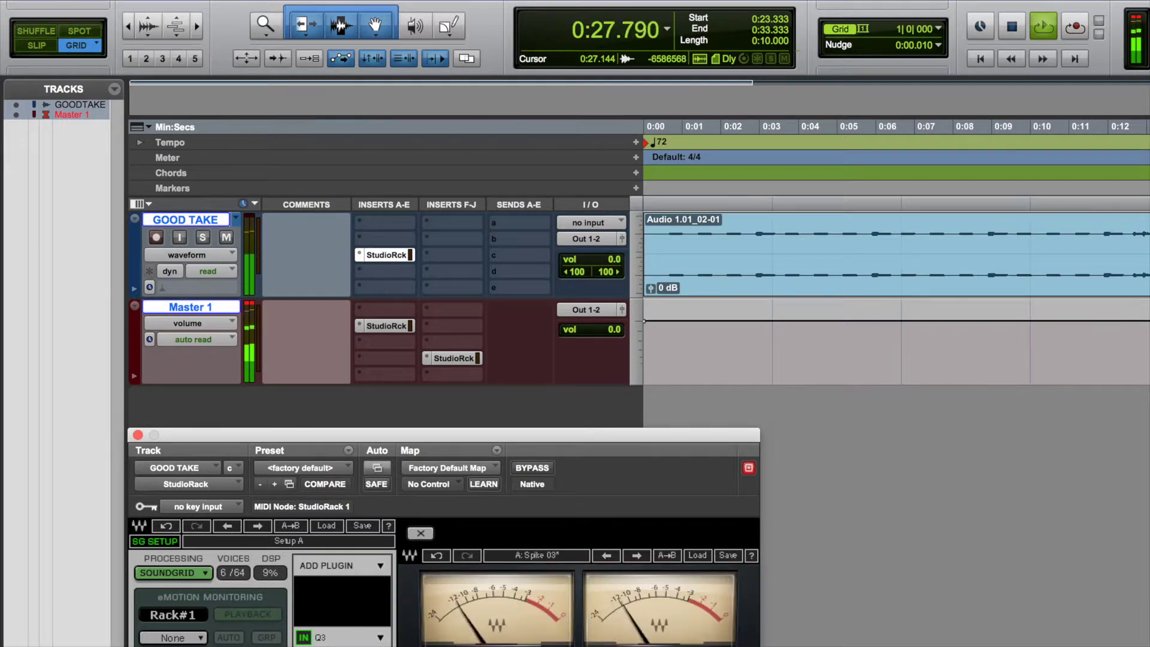
key("space")
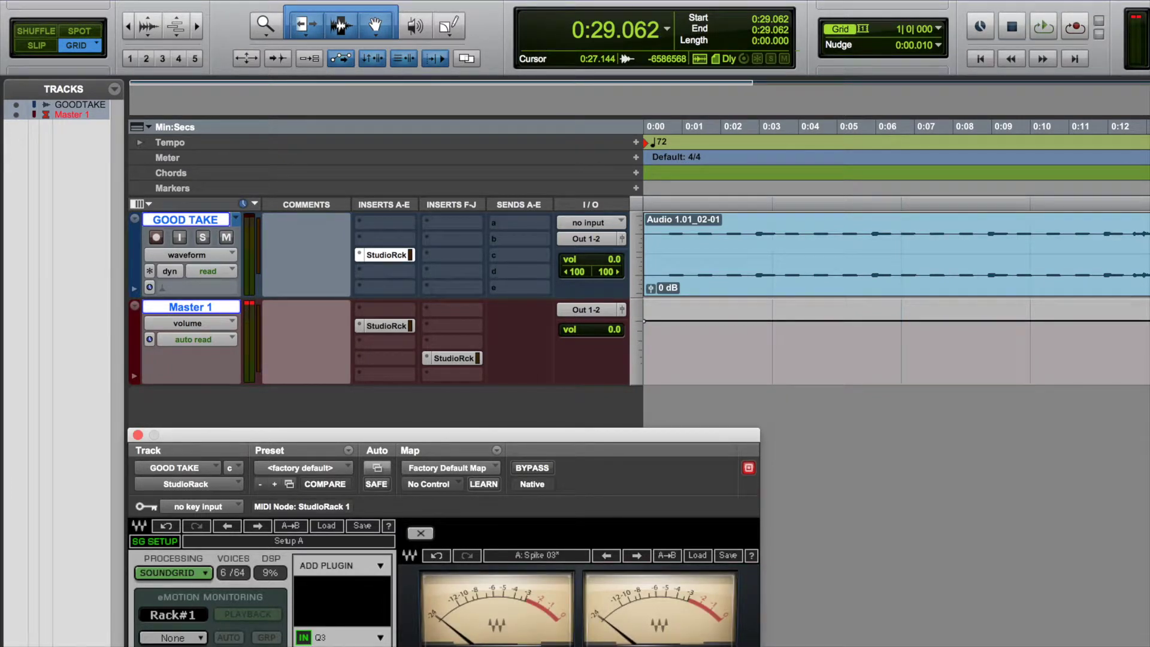
left_click(137, 436)
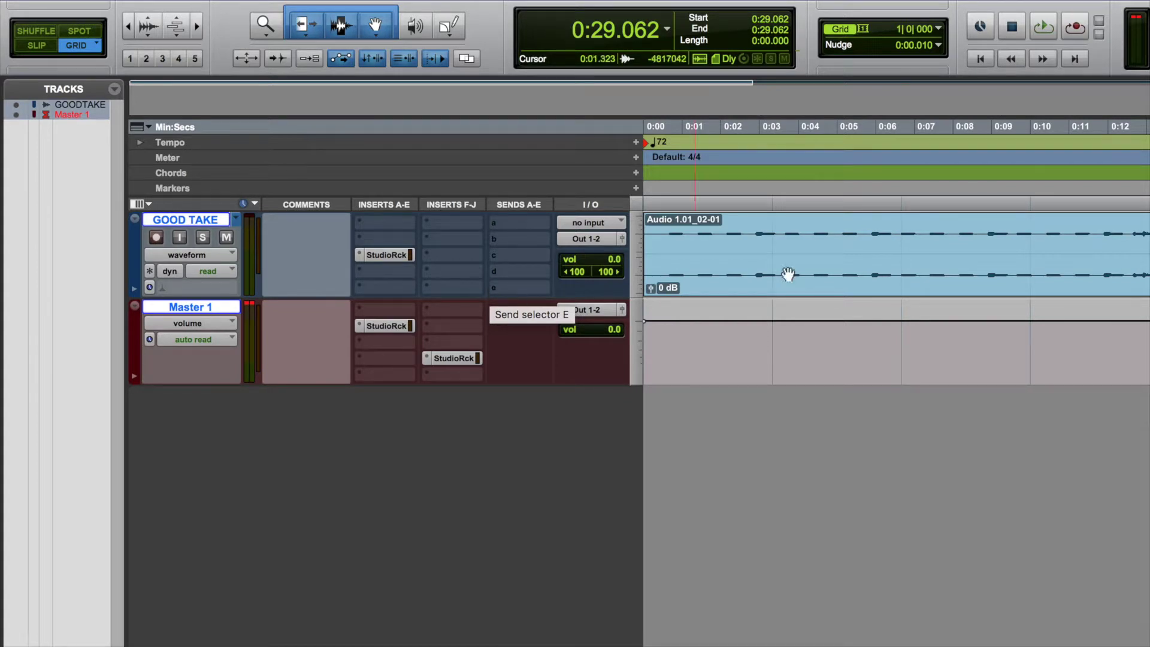
Confirm GOOD TAKE keeps its GOOD TAKE playlist and place the play start at 0:10.000
left_click(827, 276)
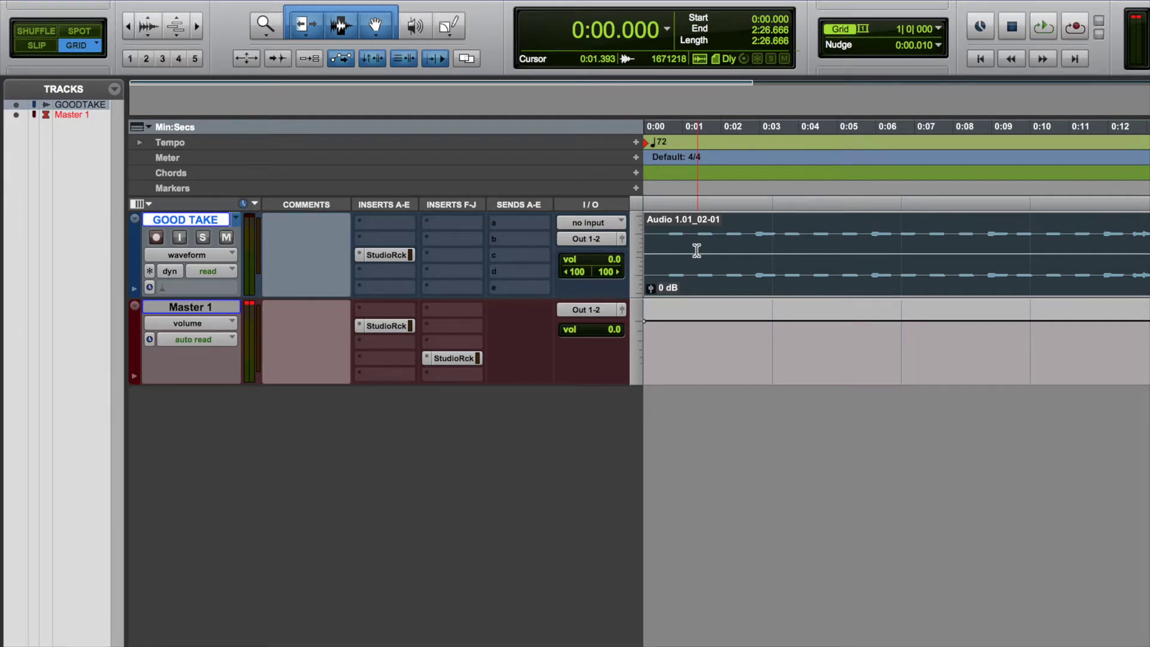
left_click(236, 220)
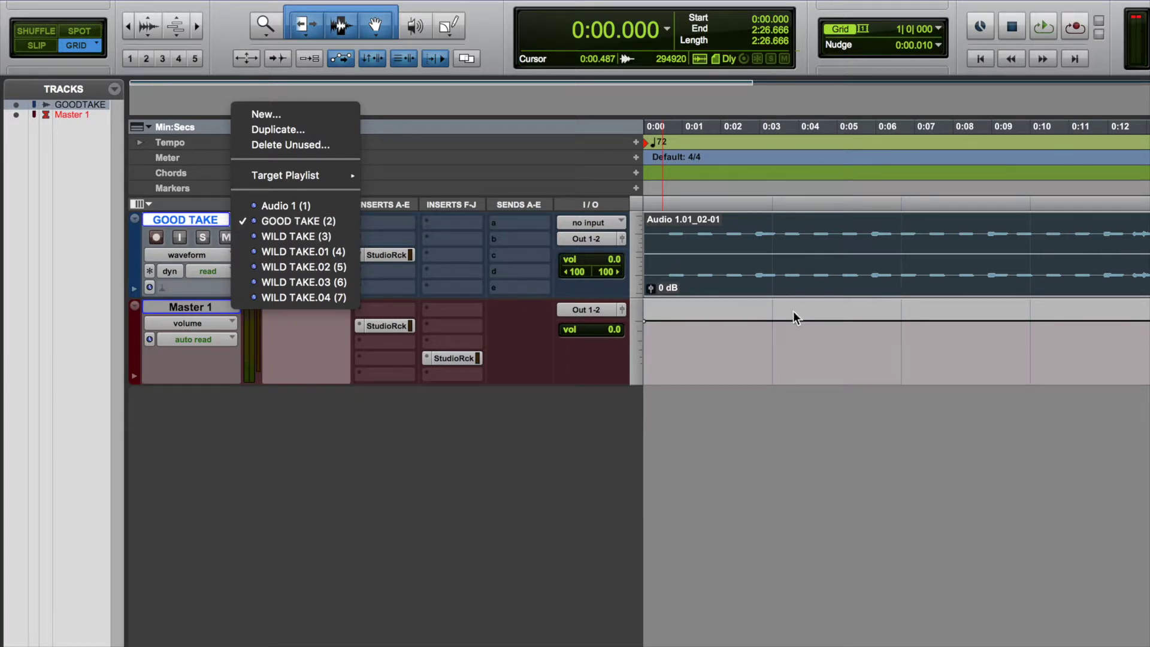
left_click_drag(767, 281, 1031, 281)
left_click(1031, 280)
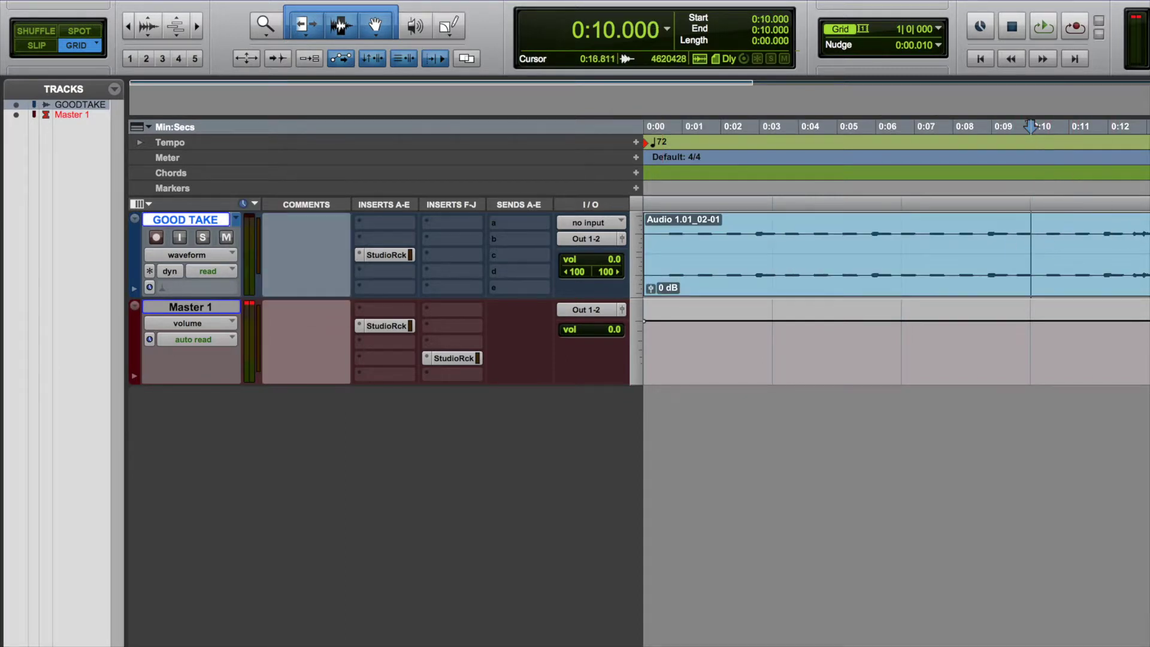
left_click(1147, 252, "shift")
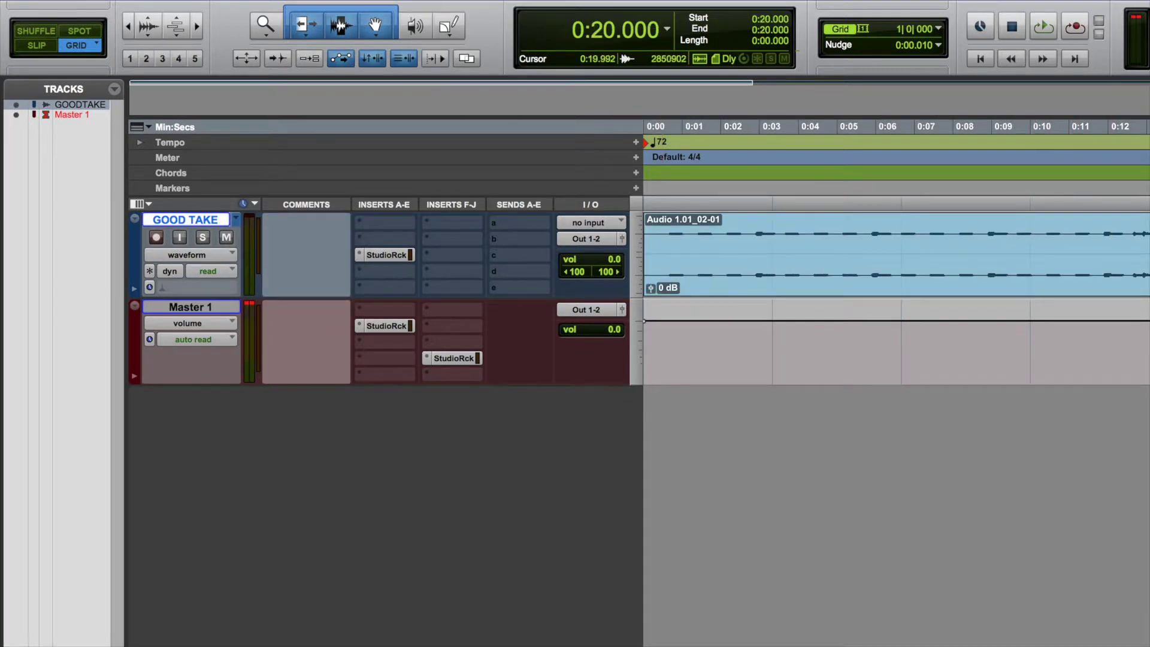
left_click(1051, 248)
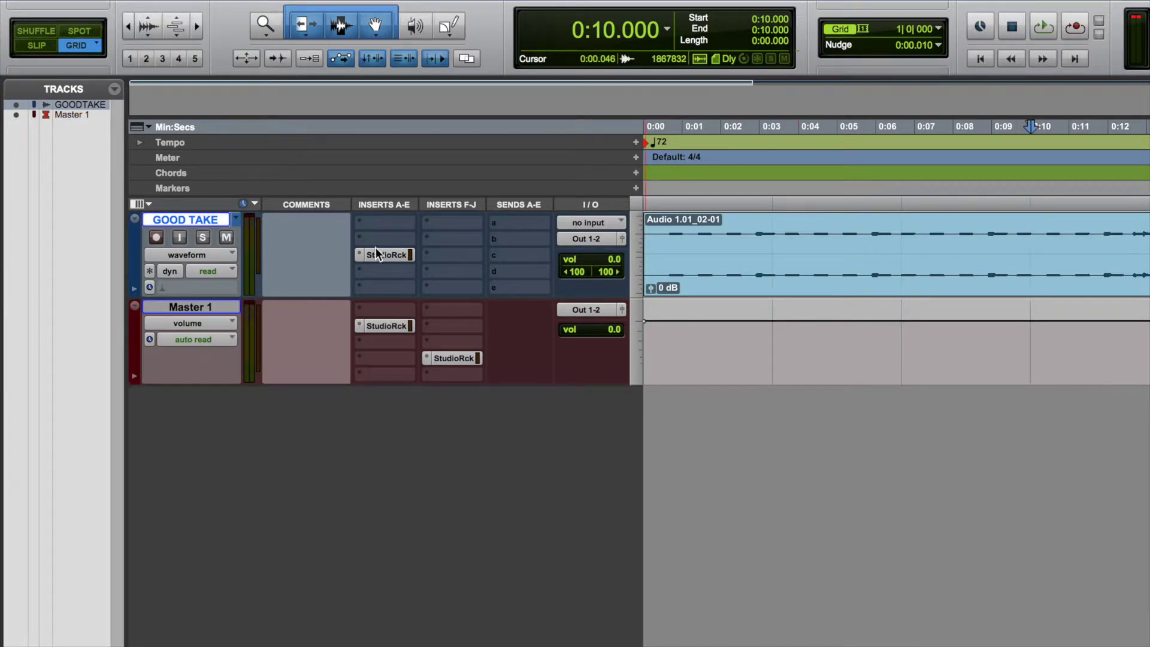
Insert the S1 Imager plug-in on GOOD TAKE's first insert slot
left_click(381, 225)
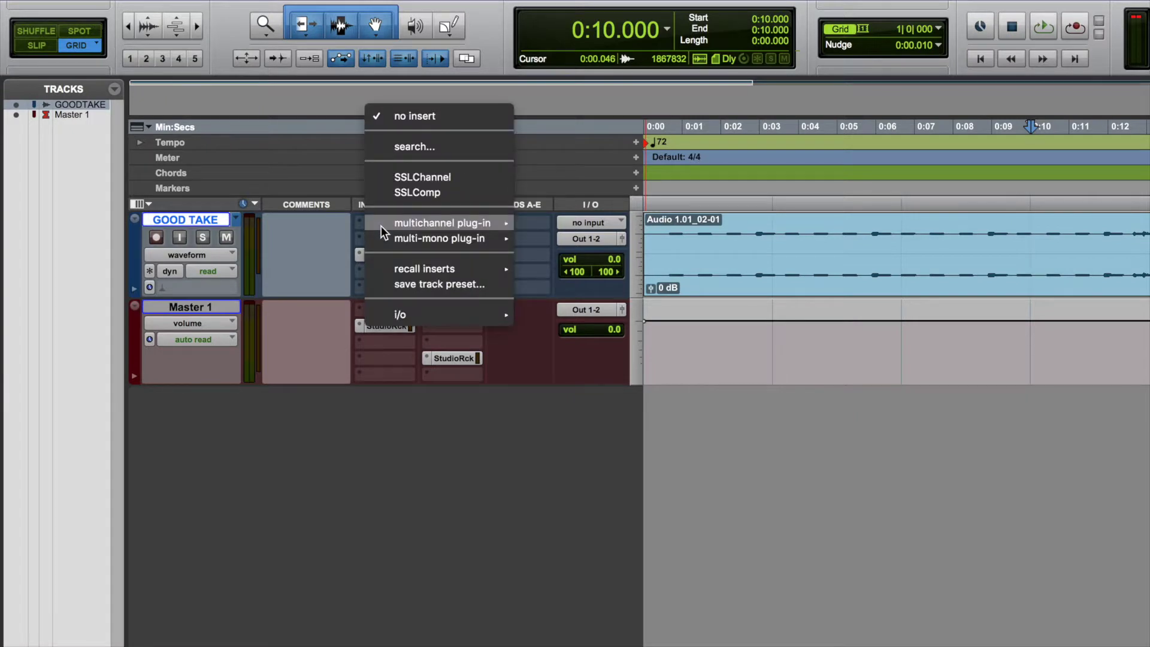
mouse_move(381, 225)
mouse_move(593, 358)
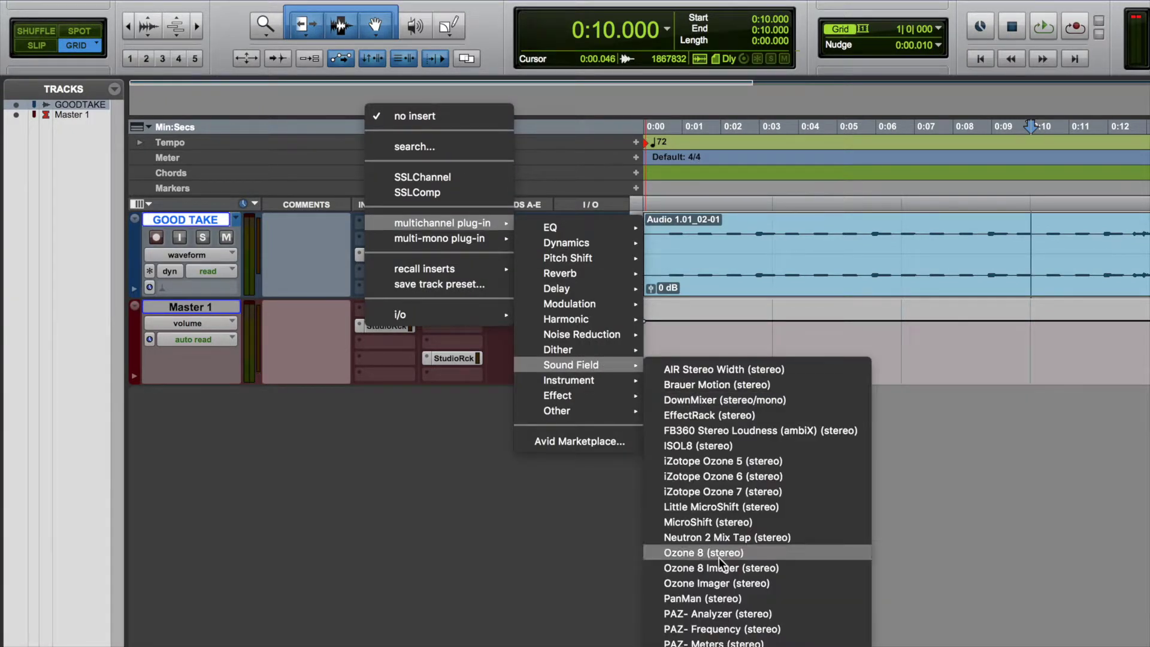
left_click(707, 635)
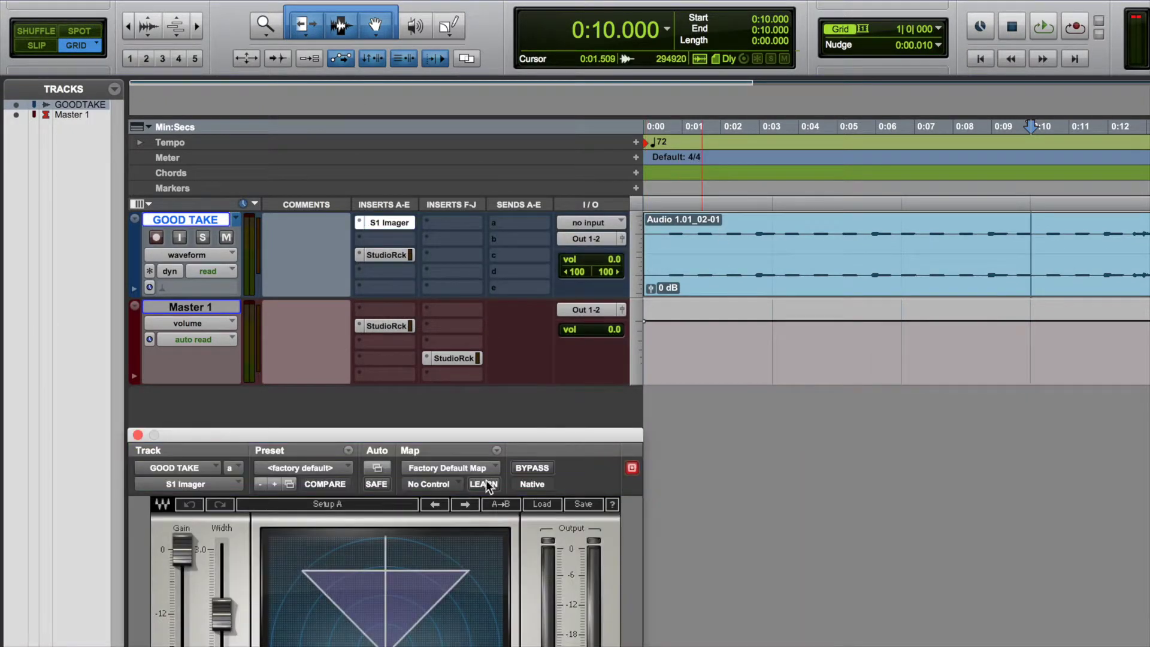
left_click_drag(479, 438, 655, 346)
Load the Pensado 3D Width preset into S1 Imager, close it, and bypass the insert
left_click(713, 413)
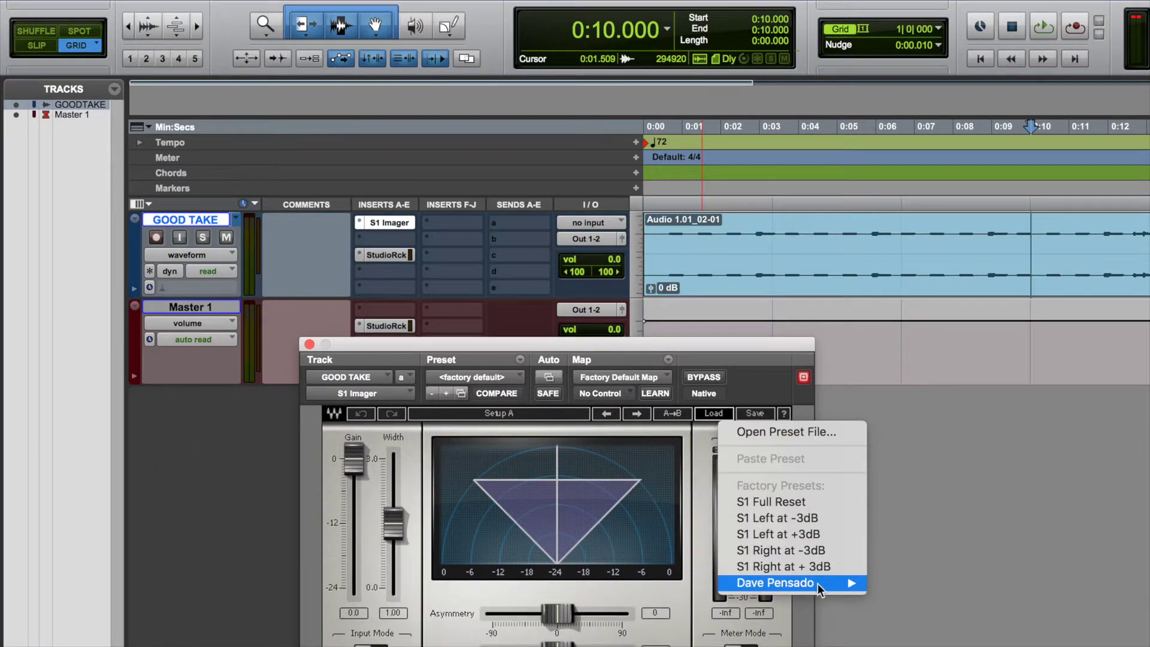
mouse_move(818, 583)
left_click(906, 584)
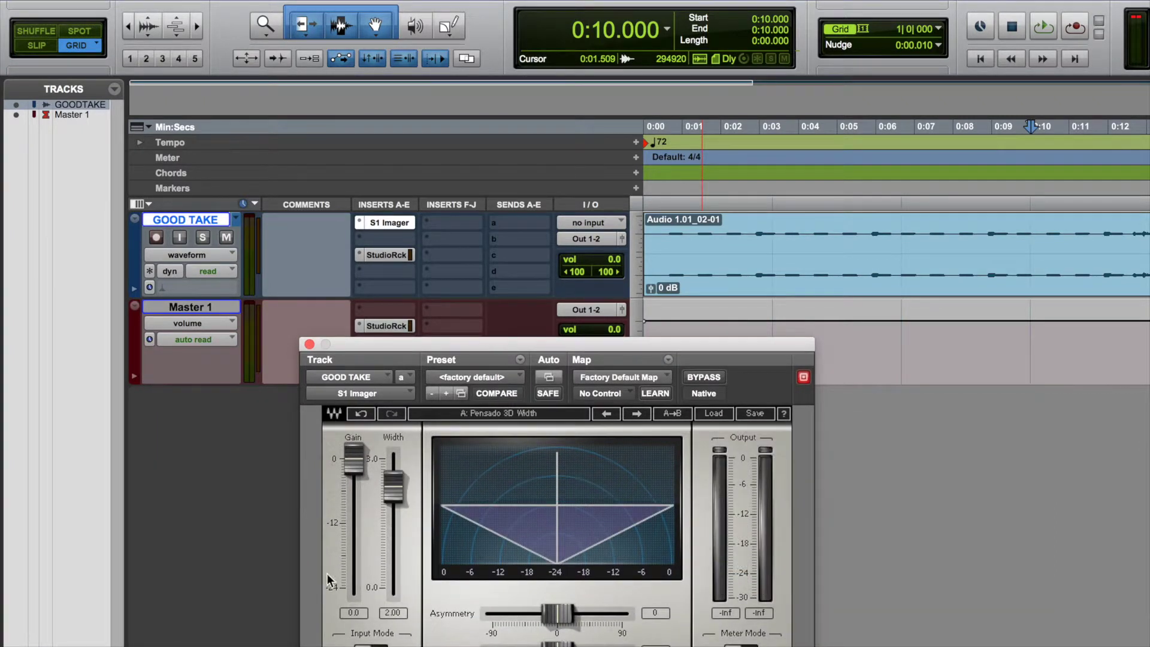
left_click(309, 344)
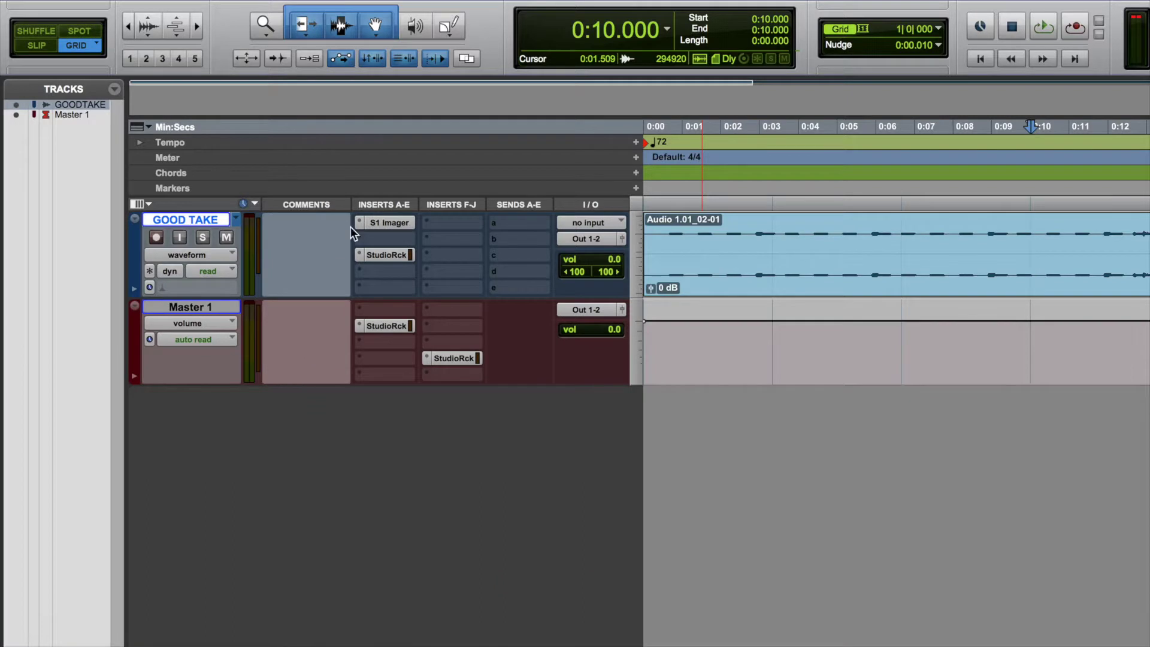
left_click(375, 219, "super")
Open Master 1's StudioRack showing CLA MixDown and play from 0:23.333
left_click(369, 239)
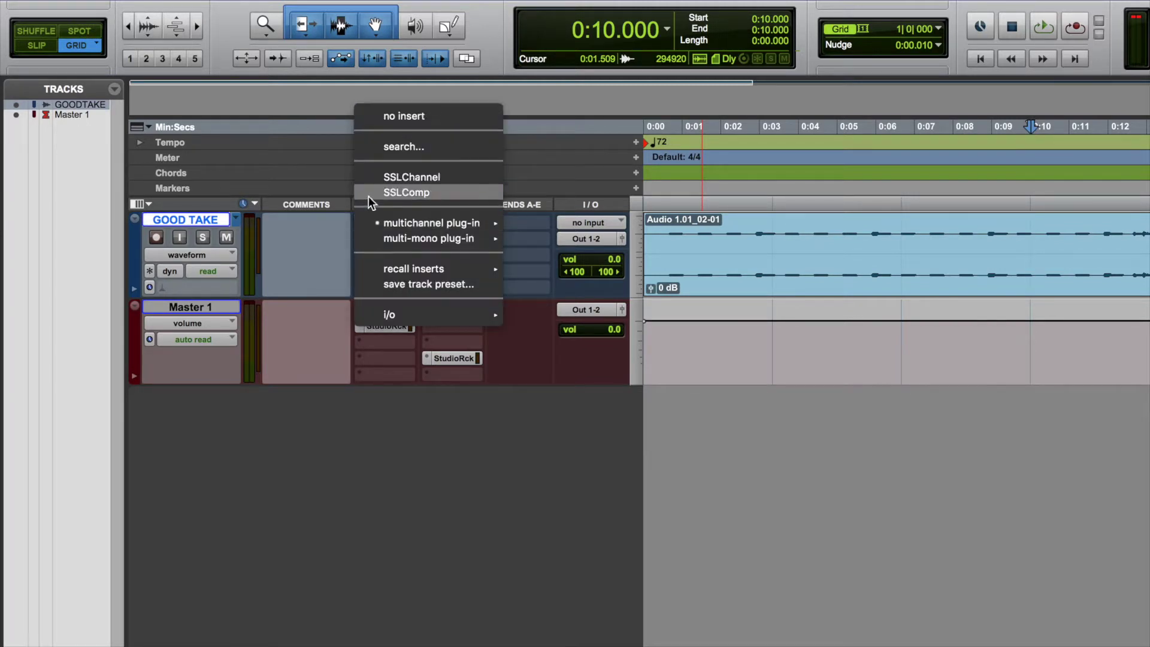
left_click(386, 116)
left_click(387, 323)
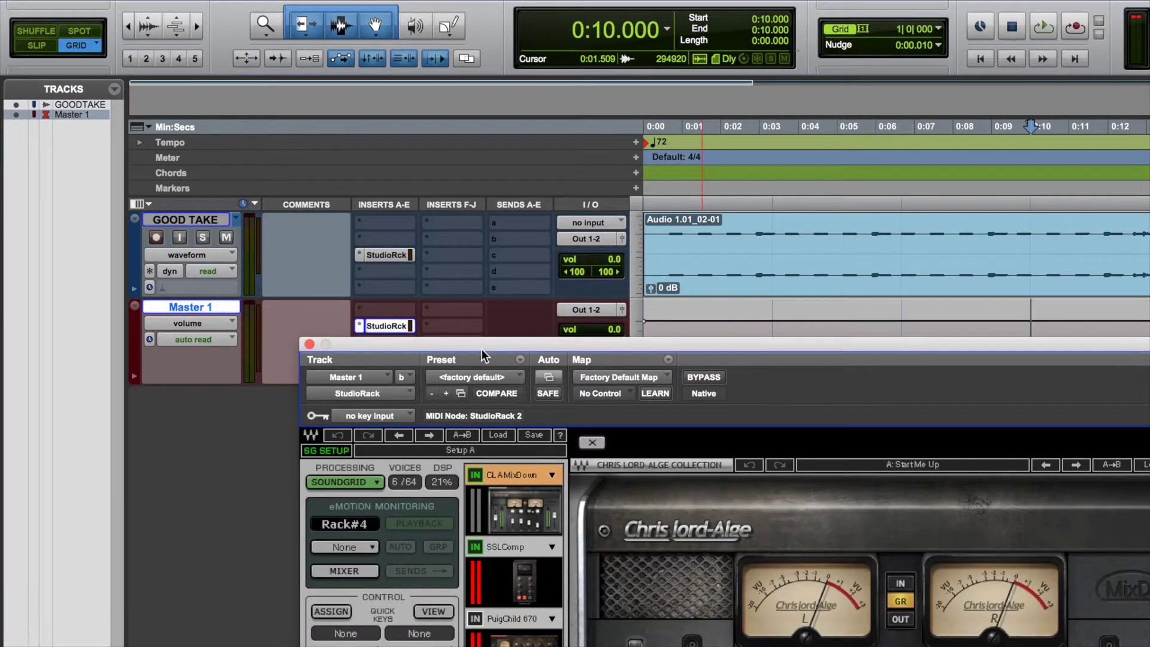
left_click_drag(481, 350, 407, 377)
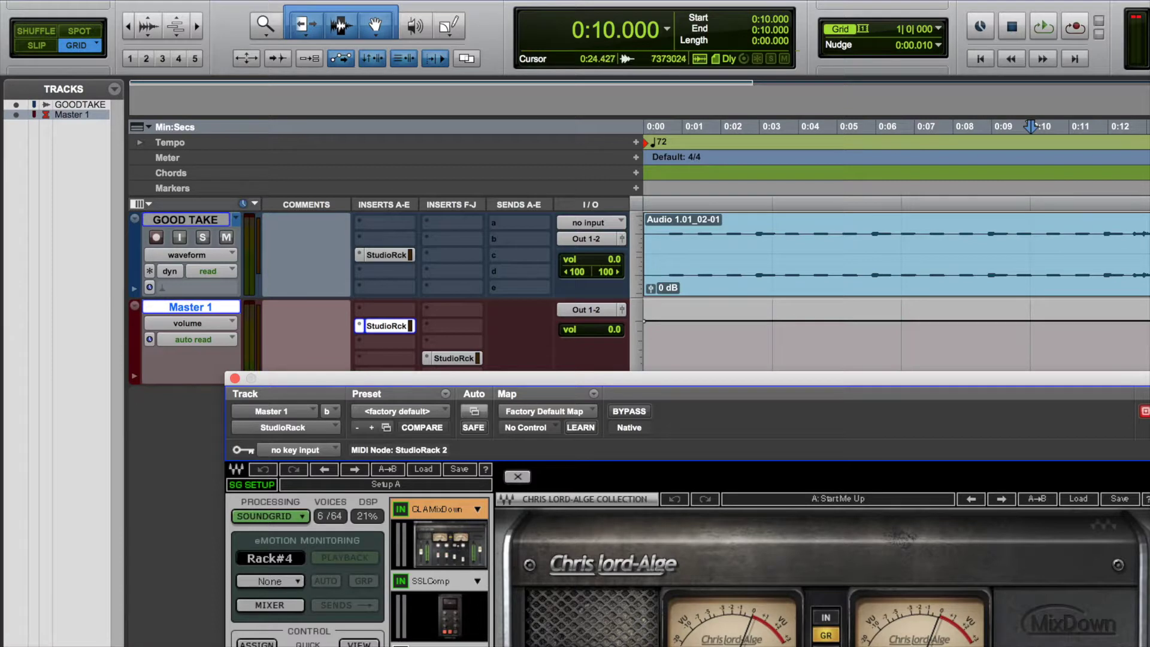
key("alt+Return")
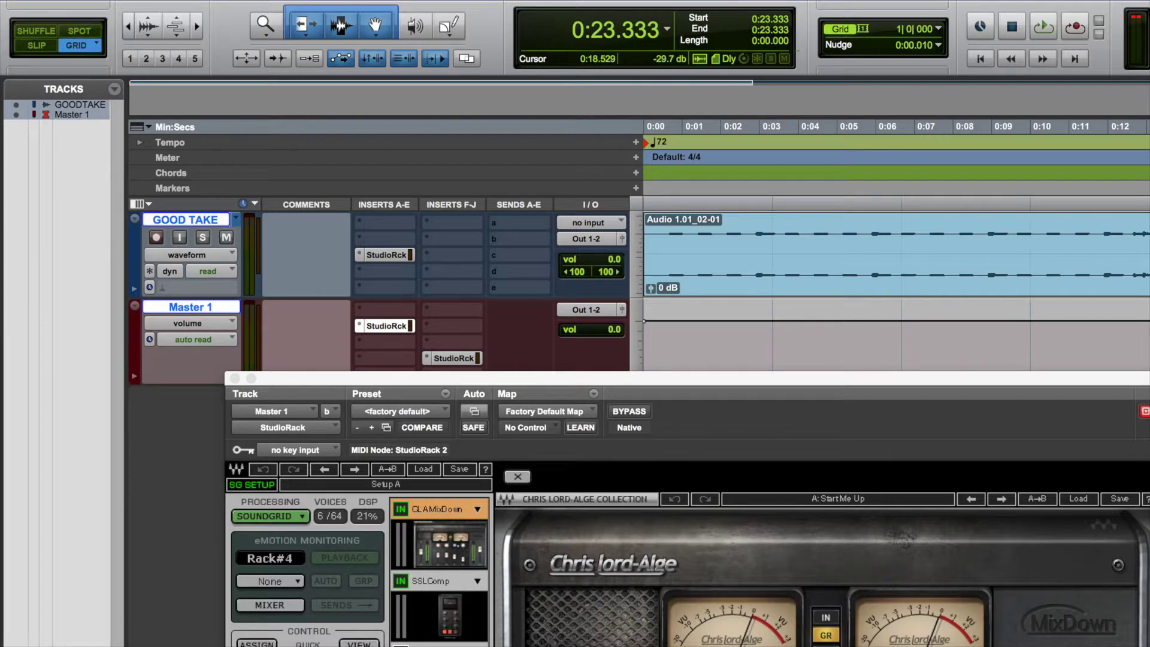
key("space")
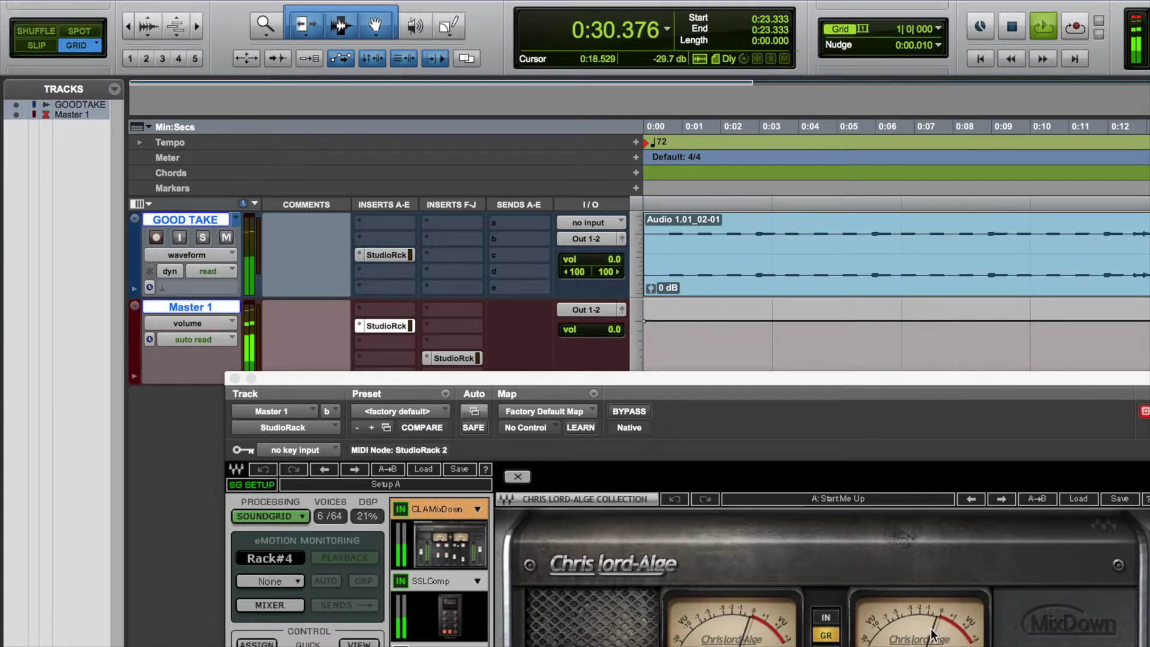
Stop playback and switch between SSLComp and PuigChild 670 in the master rack chain
left_click(442, 641)
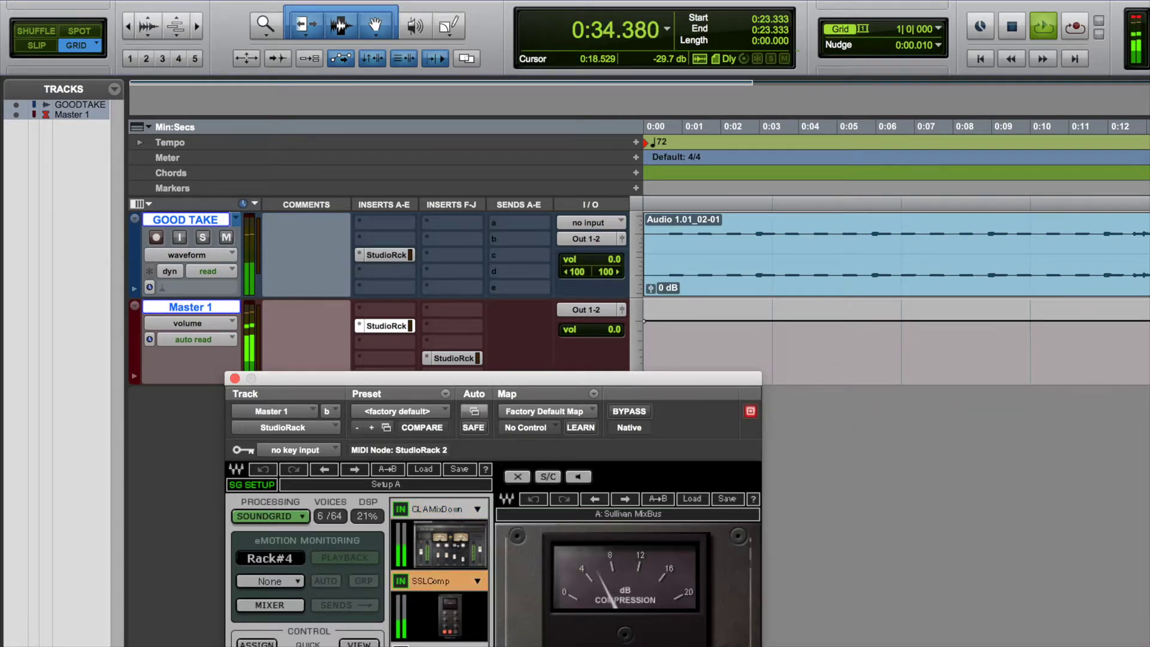
key("space")
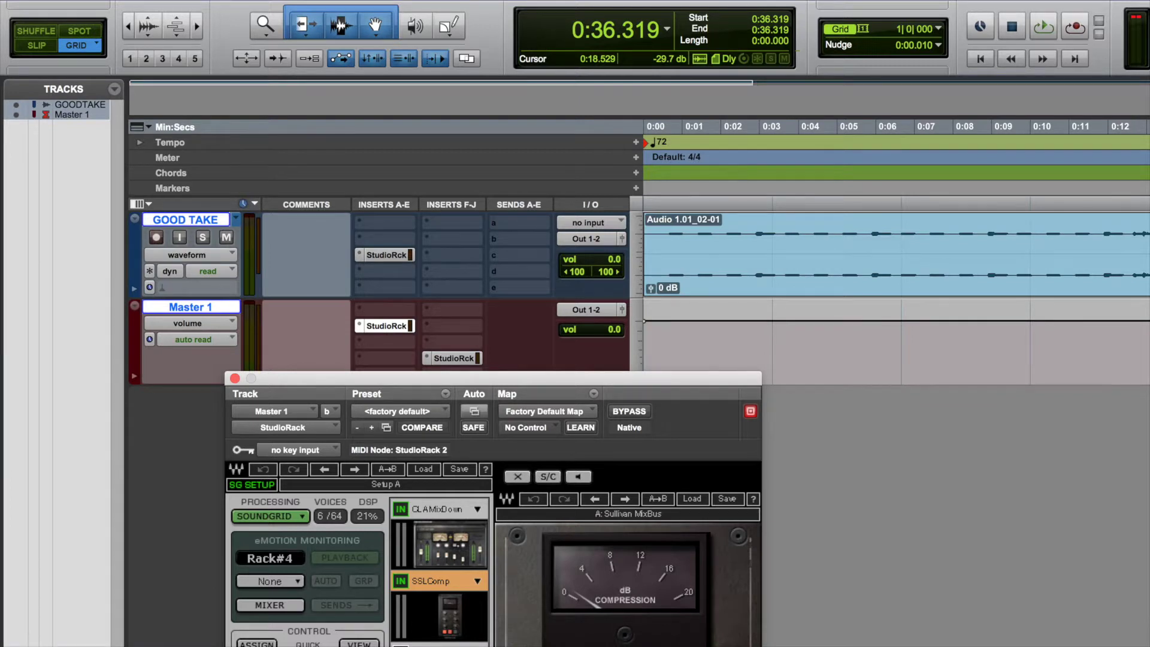
left_click(439, 644)
left_click_drag(501, 378, 461, 355)
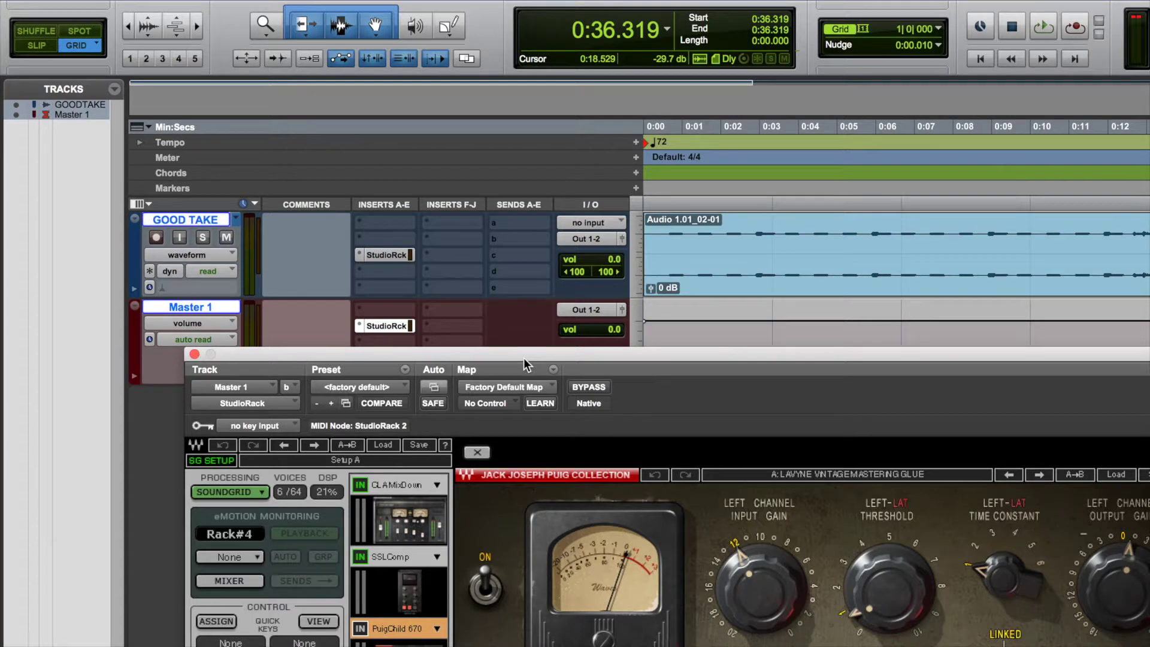
left_click(404, 601)
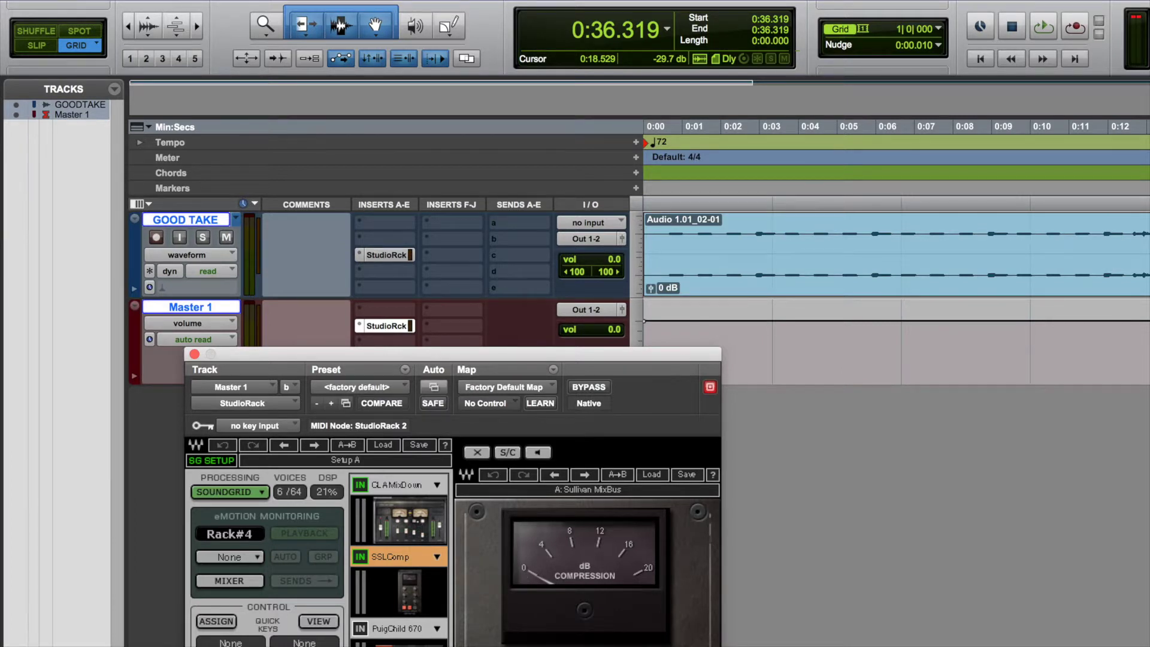
Step from PuigChild 670 to Kramer Master Tape with its Drum Kit preset
left_click(386, 634)
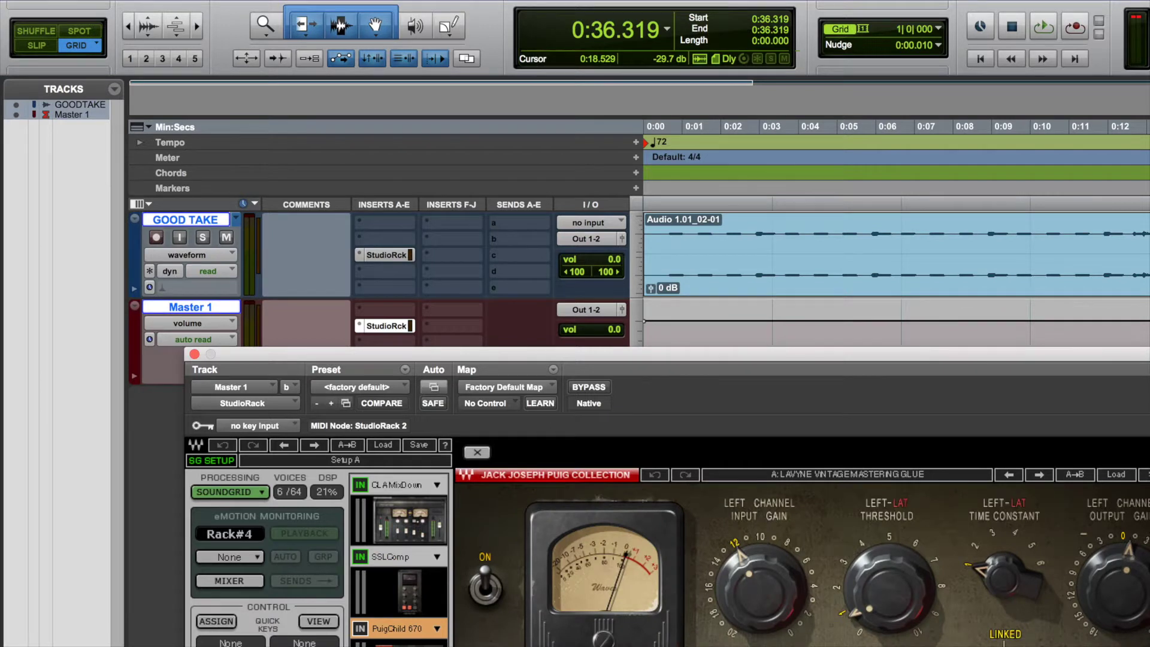
left_click(386, 629)
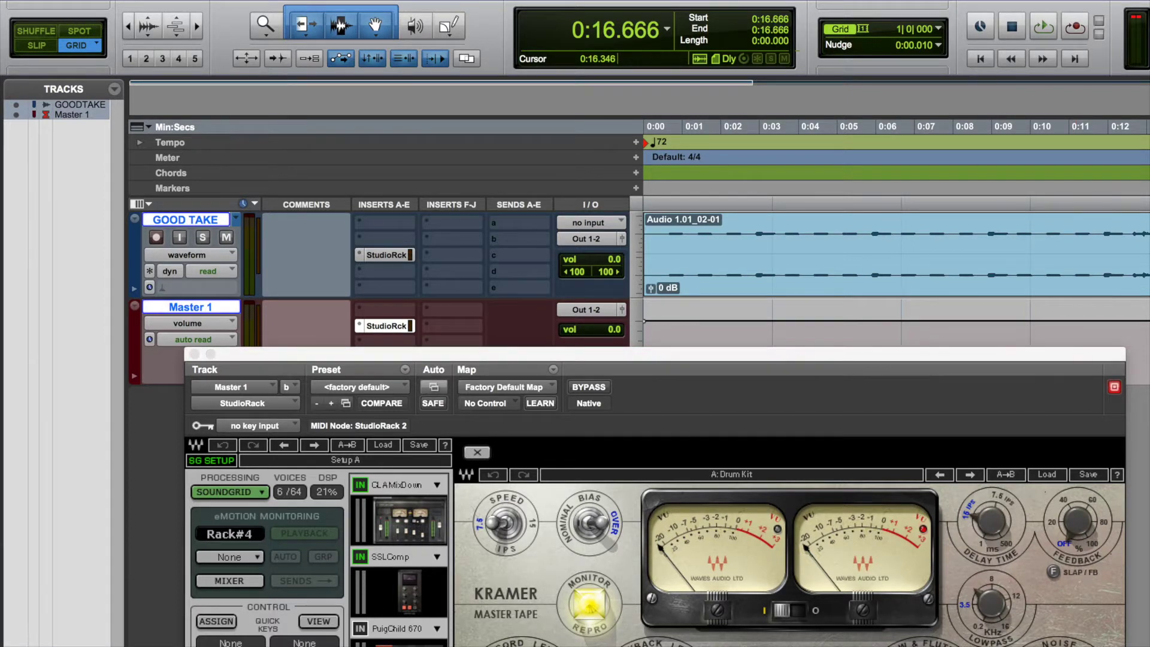
Play from 0:16.666 and show the master SSLComp with its Sullivan MixBus preset
key("space")
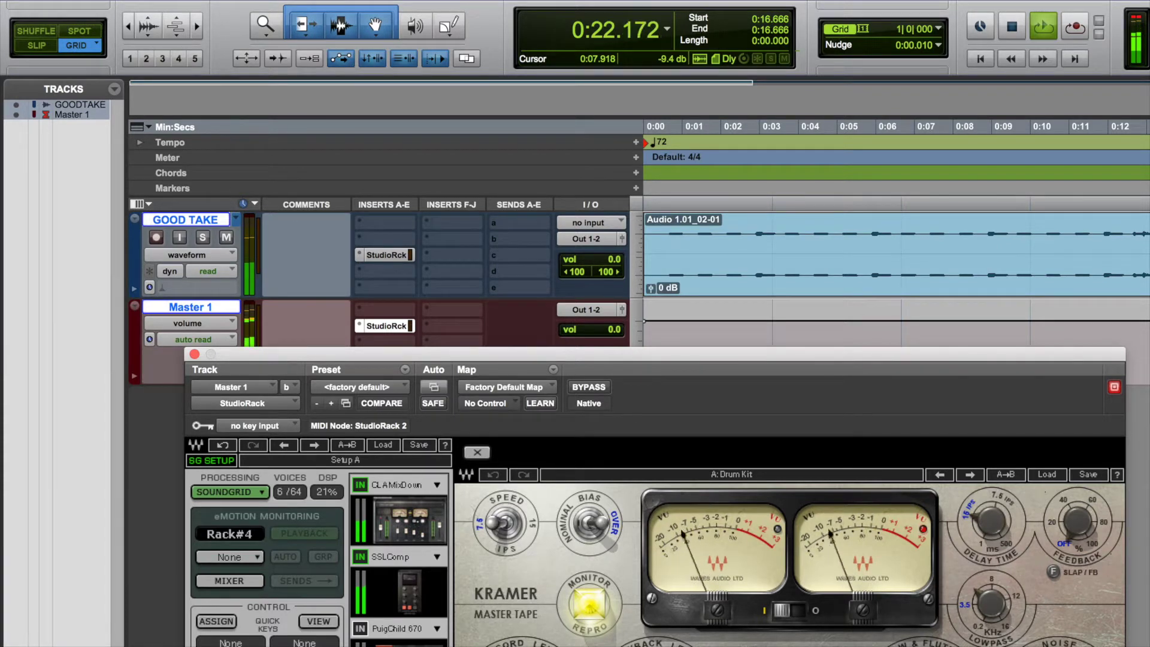
left_click(422, 605)
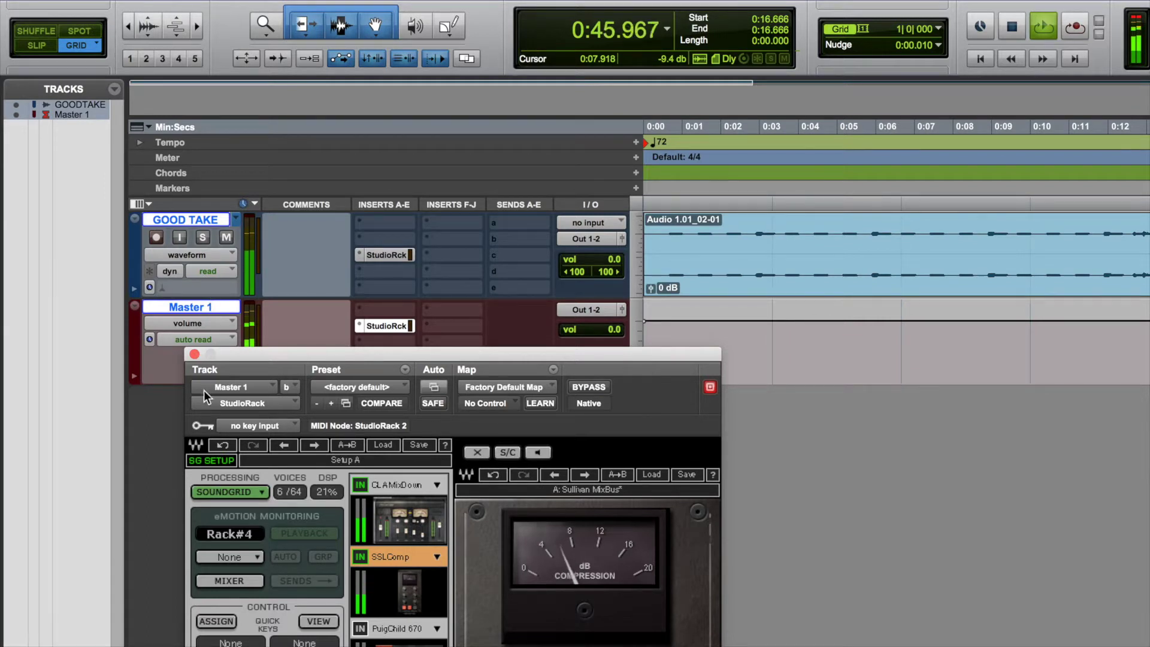
Swap the master's first StudioRack for its second (J37, MixCentric), then show GOOD TAKE's NLS Channel rack
left_click(194, 354)
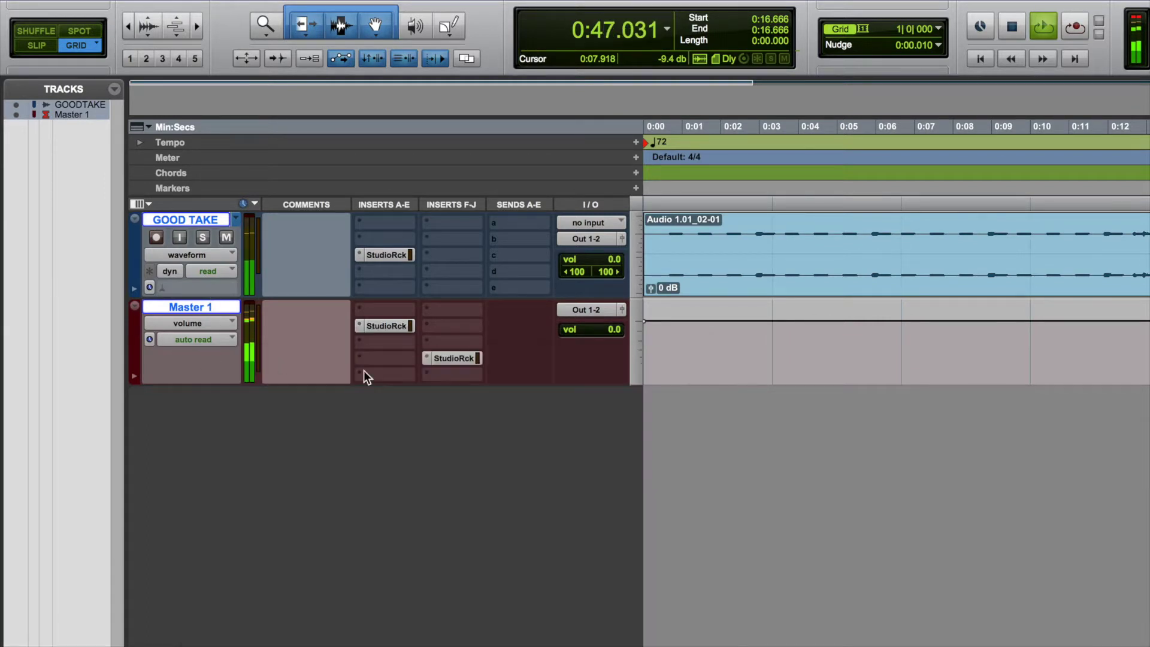
left_click(453, 359)
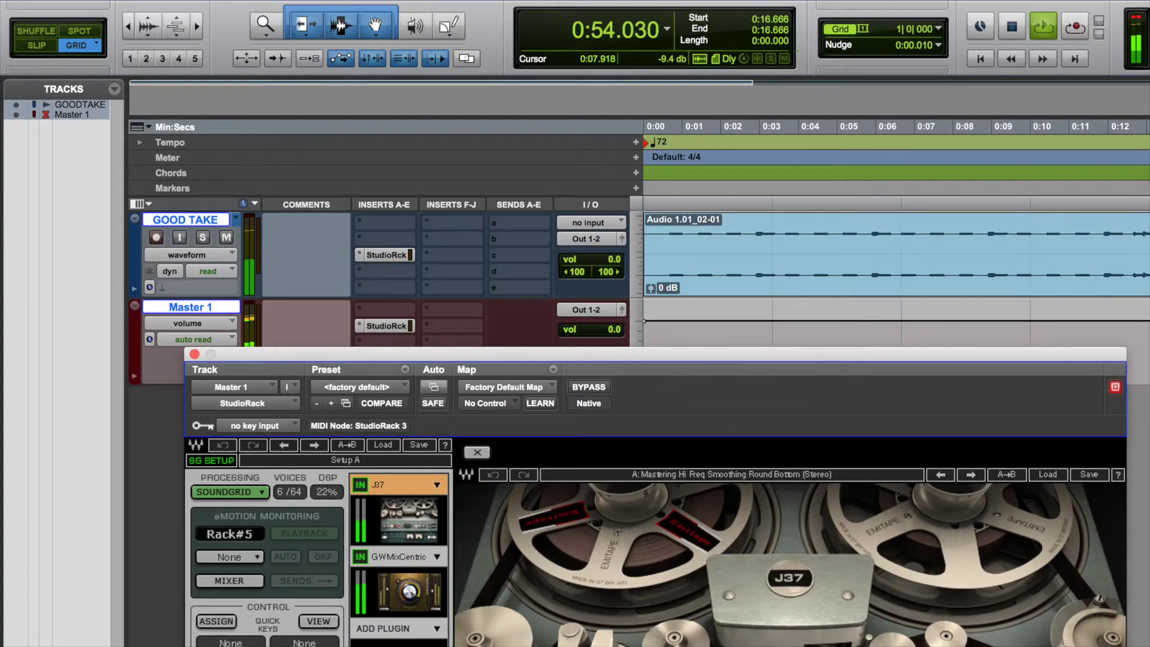
left_click(398, 641)
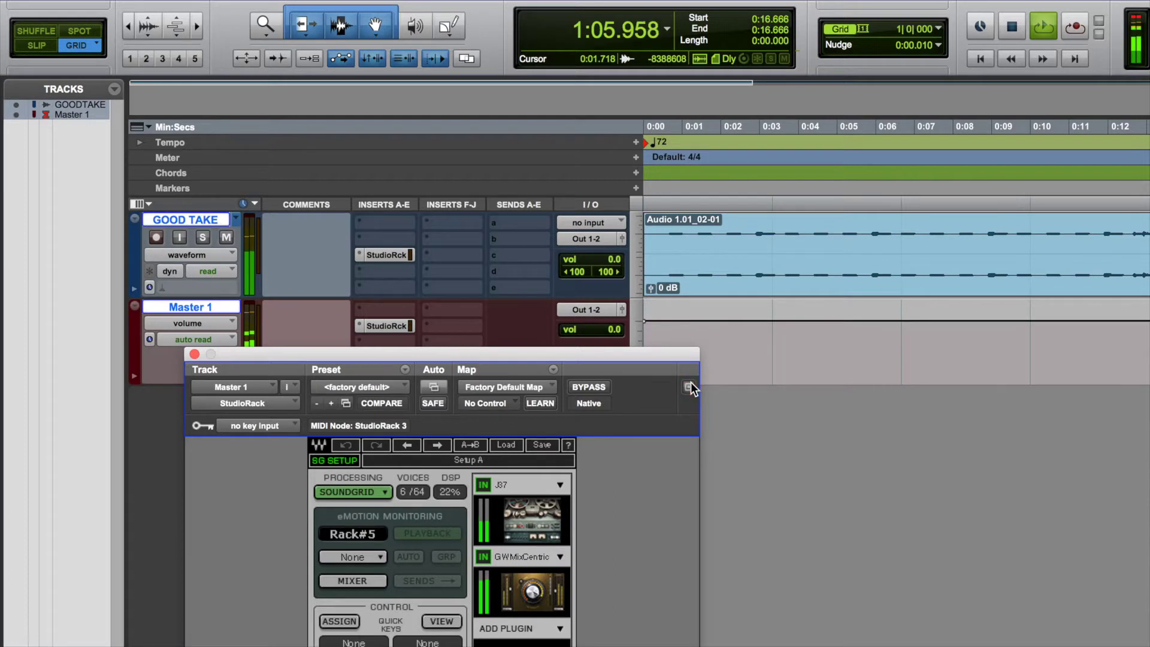
left_click(369, 256)
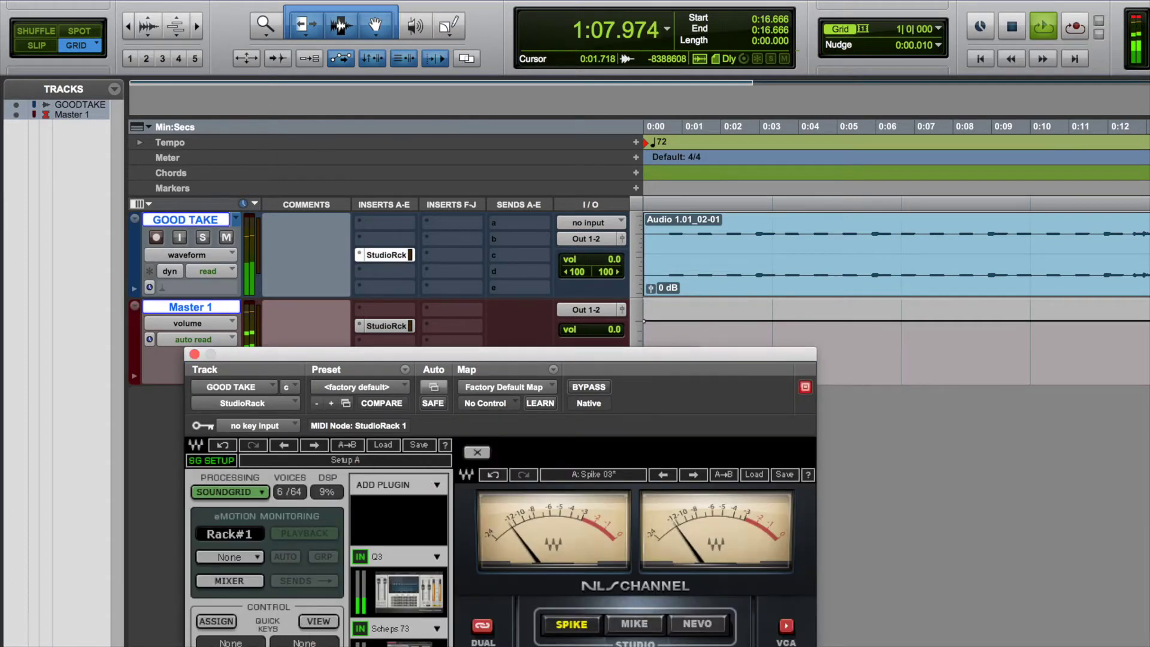
Separate the rack windows, show J37 on Mastering Hi Freq Smoothing Round Bottom, and close GOOD TAKE's rack
left_click_drag(379, 354, 245, 459)
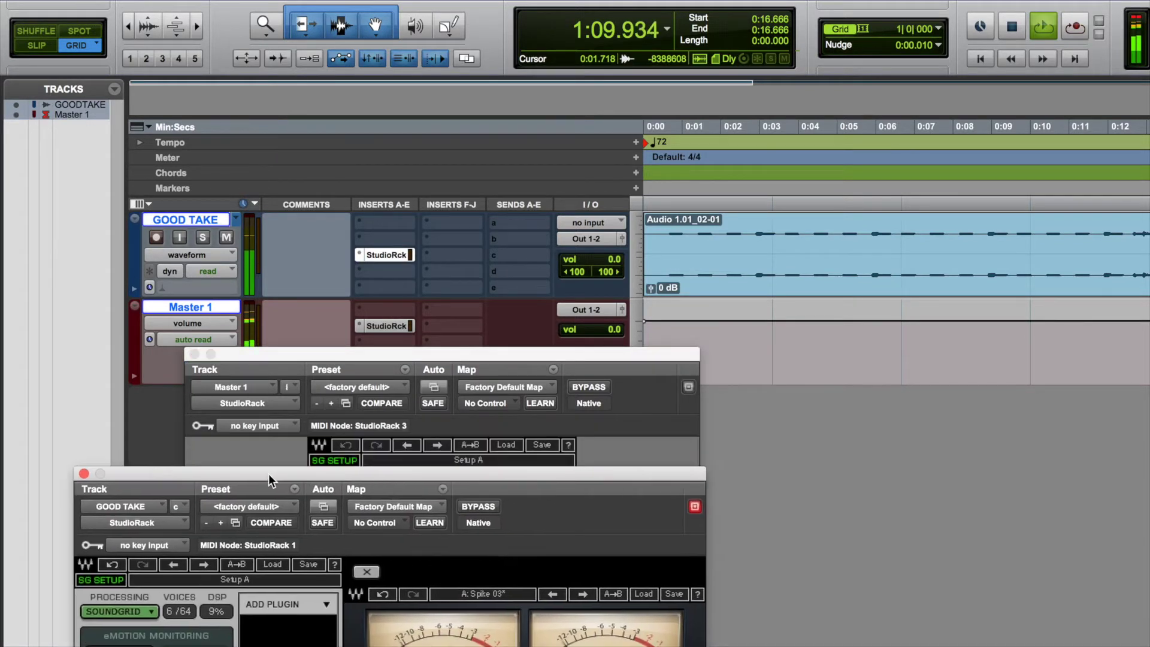
left_click_drag(345, 356, 977, 355)
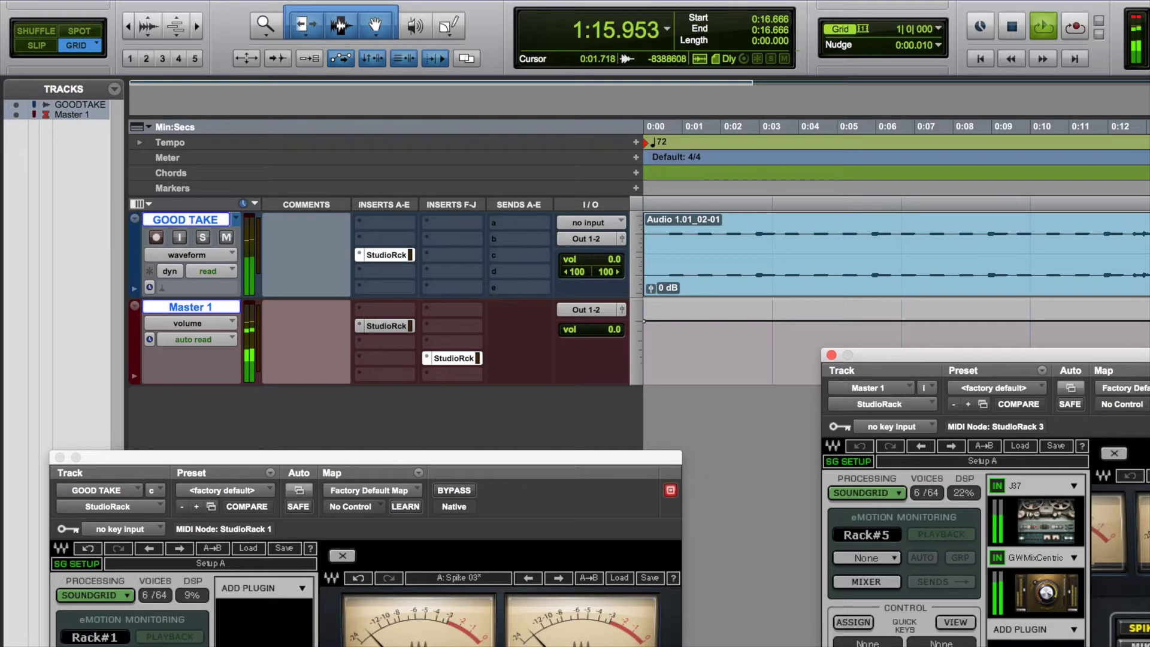
left_click(1045, 517)
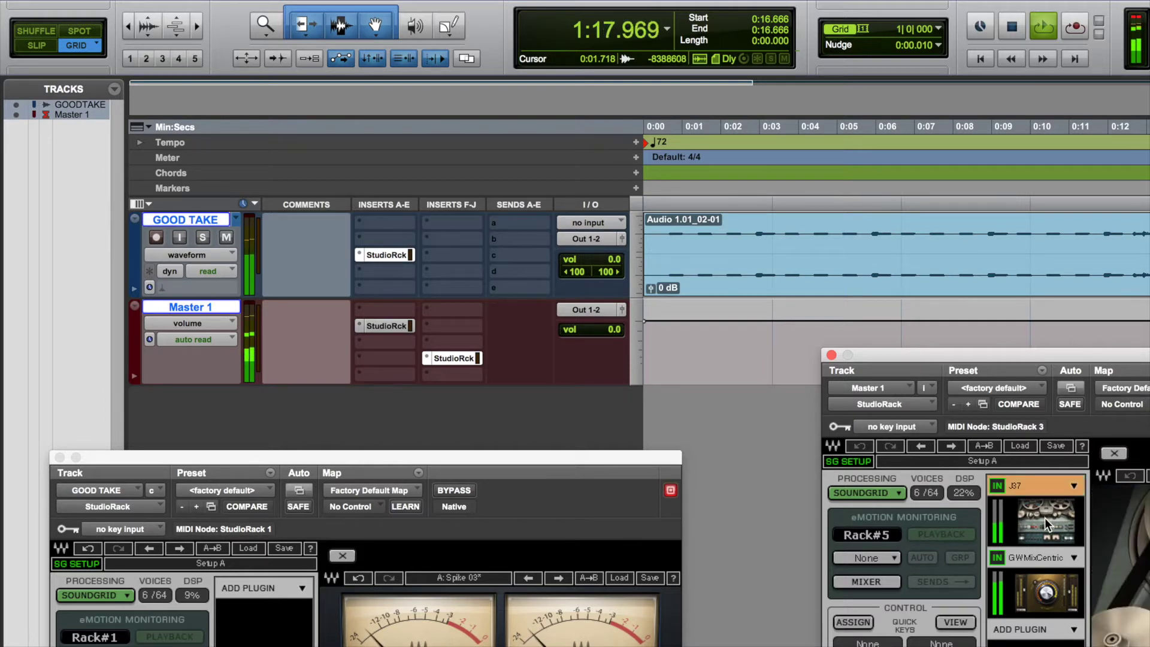
left_click_drag(1024, 352, 967, 362)
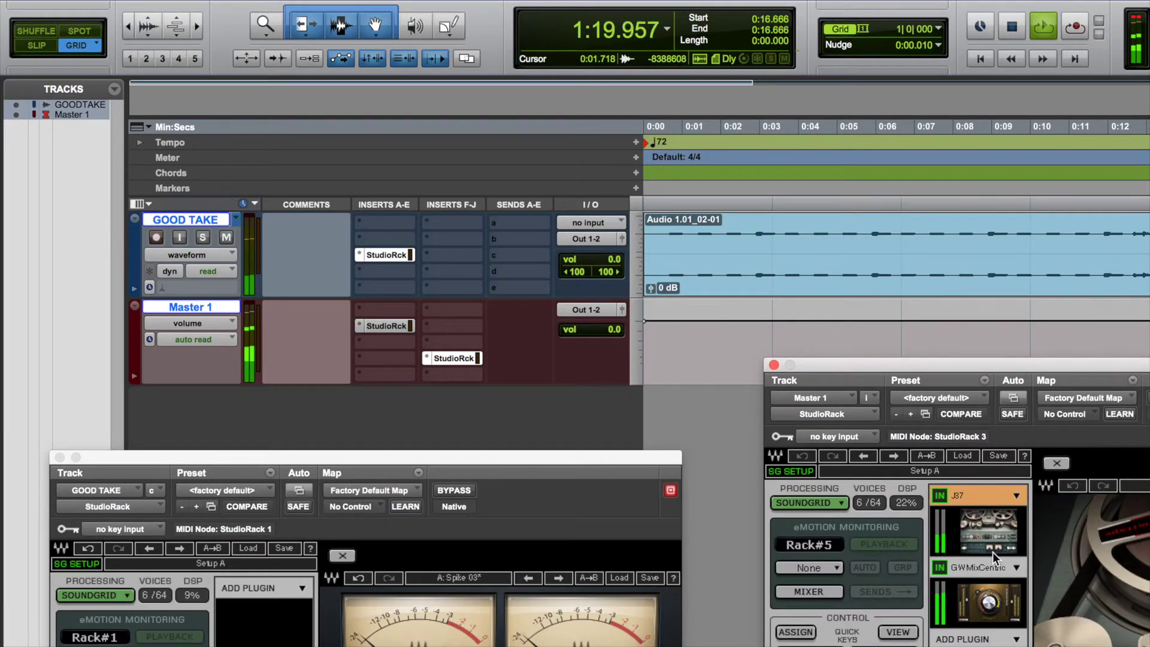
left_click(58, 457)
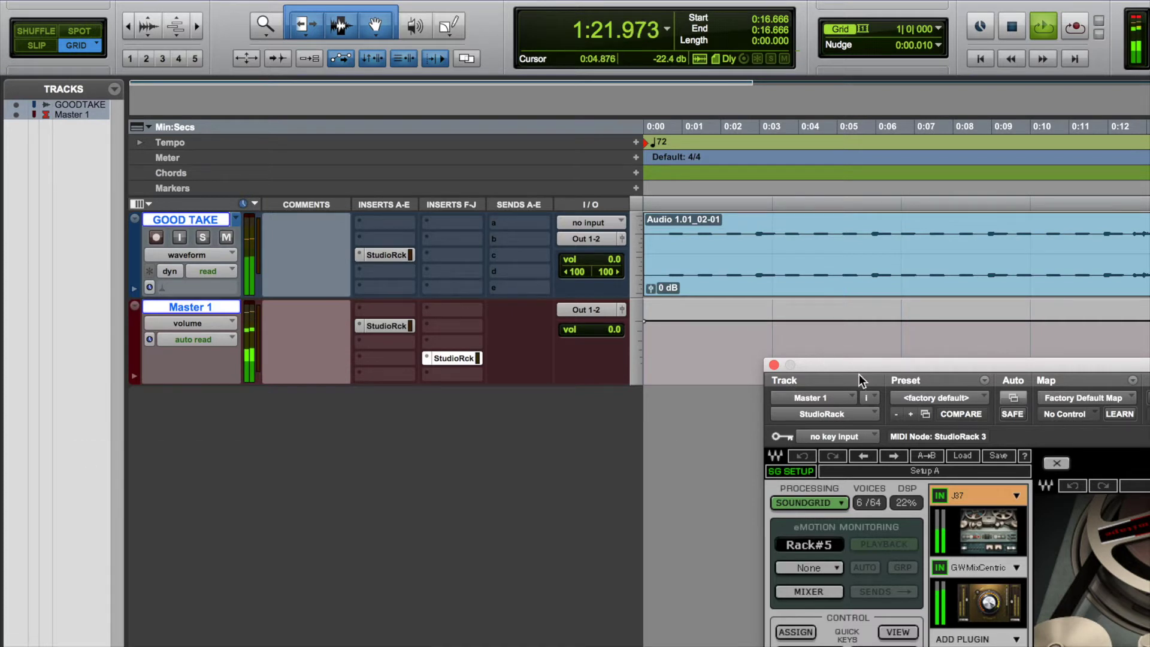
left_click_drag(868, 367, 449, 380)
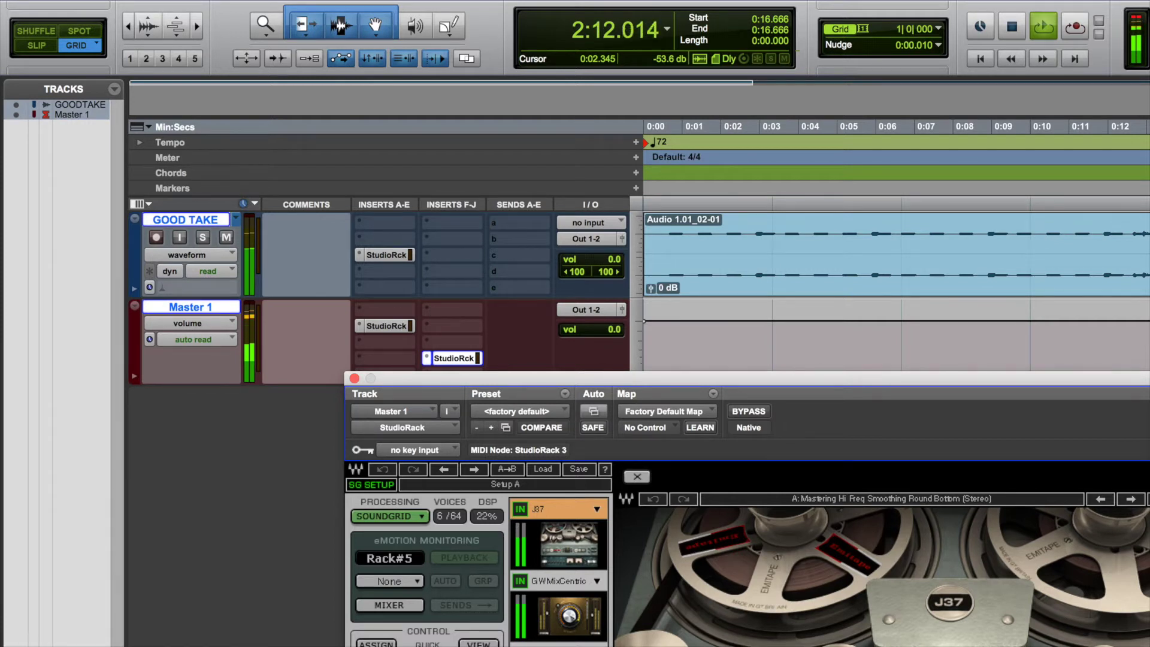
Display MixCentric with its GW Mix Fairydust preset, then stop and return the session to 0:00.000
left_click(563, 625)
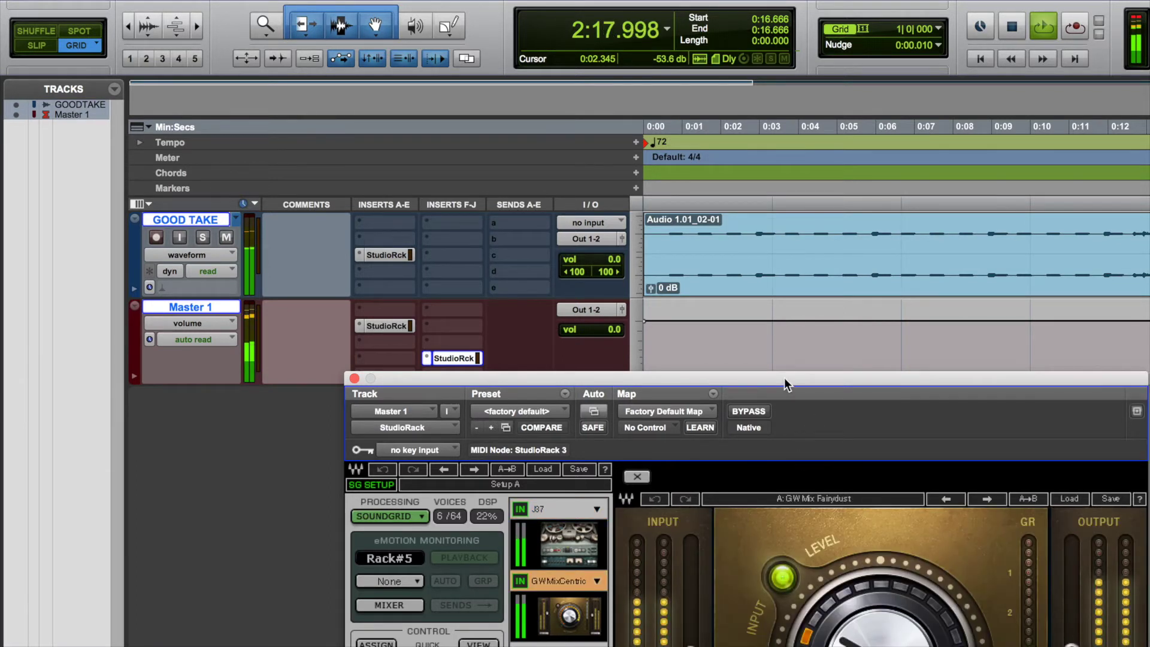
left_click_drag(785, 377, 765, 385)
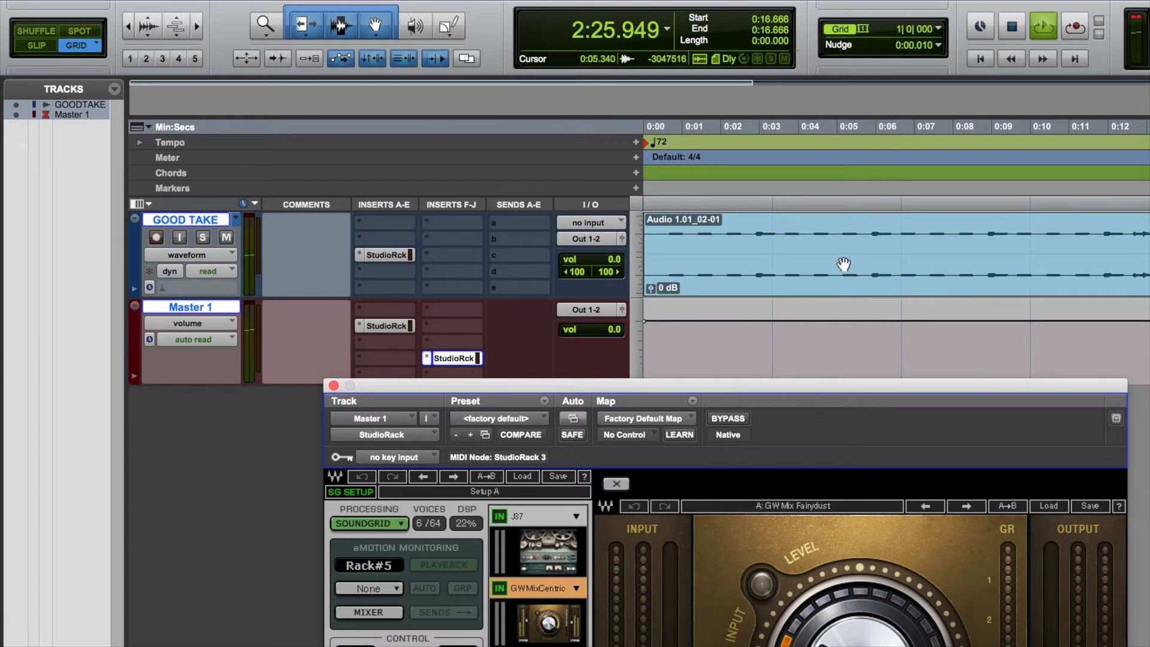
left_click(980, 58)
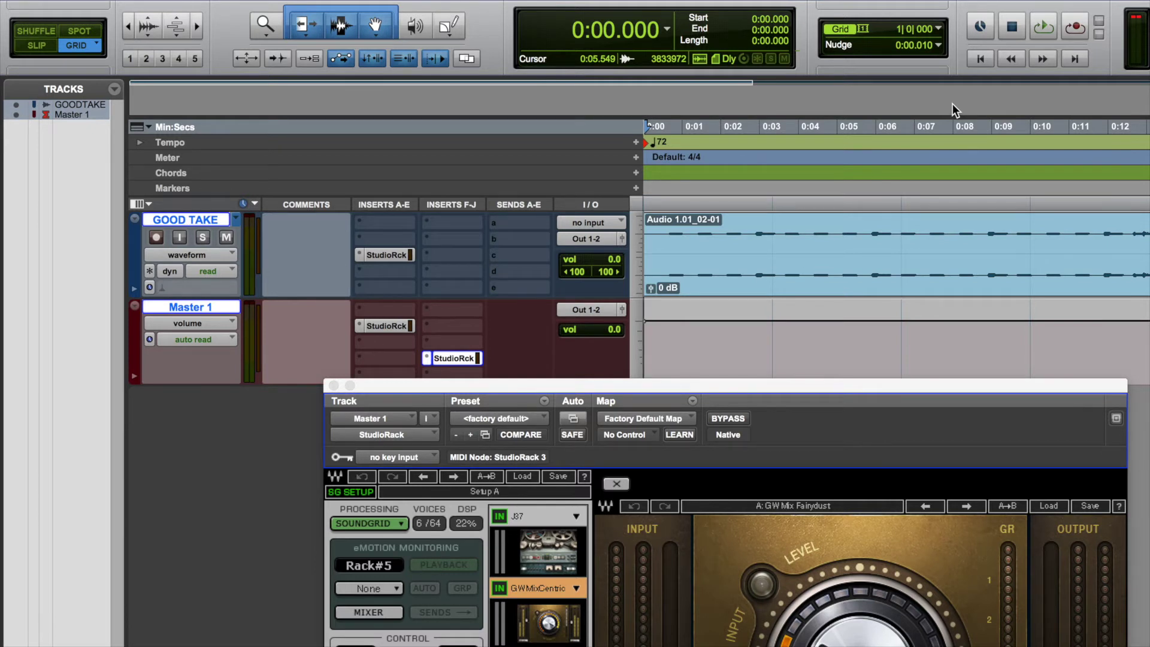
Start playing the mix from the top of the session
key("space")
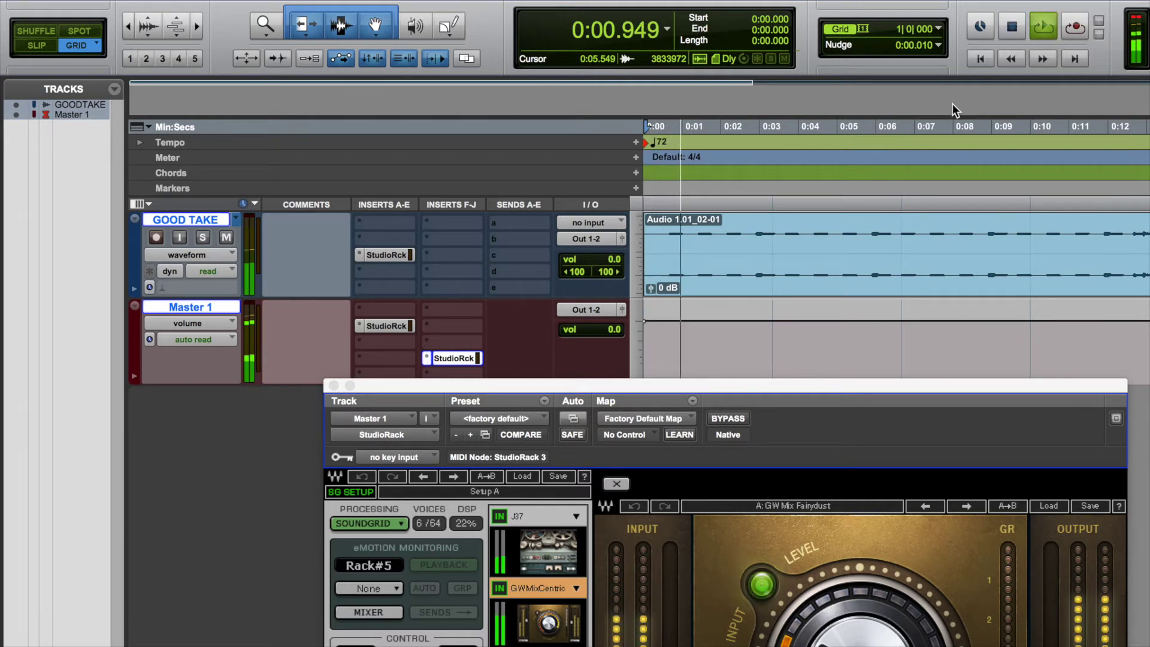